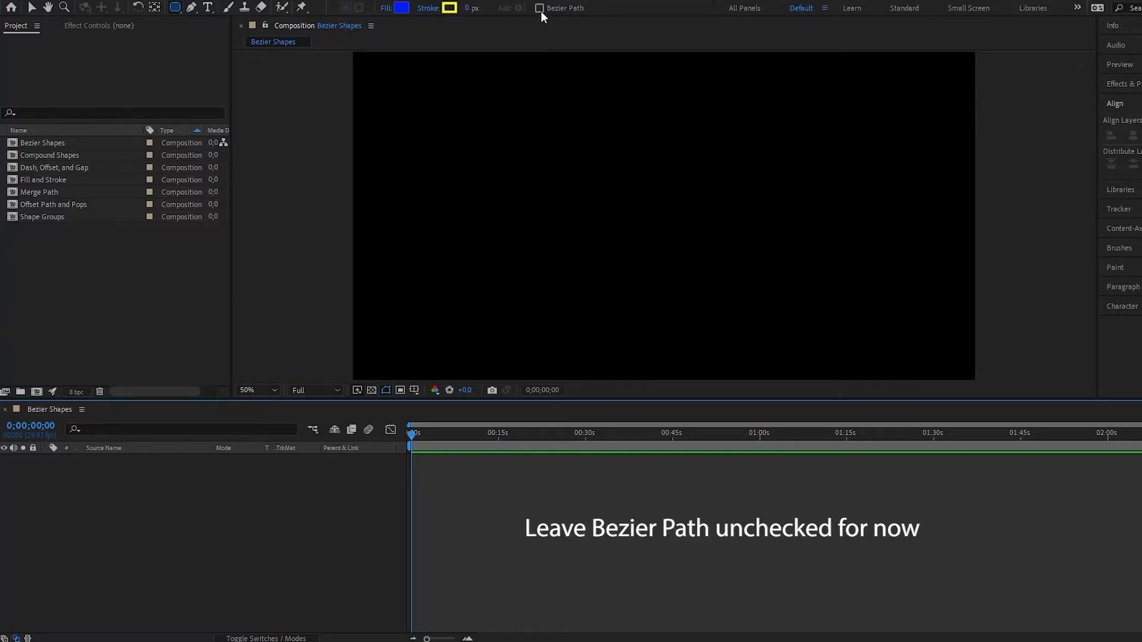
Draw a blue rounded rectangle (766,438, roundness 20), reveal its path properties, and enable Bezier Path
{"action": "mouse_move", "coordinate": [528, 123]}
{"action": "left_mouse_down"}
{"action": "mouse_move", "coordinate": [772, 256]}
{"action": "mouse_move", "coordinate": [753, 266]}
{"action": "mouse_move", "coordinate": [776, 264]}
{"action": "left_mouse_up"}
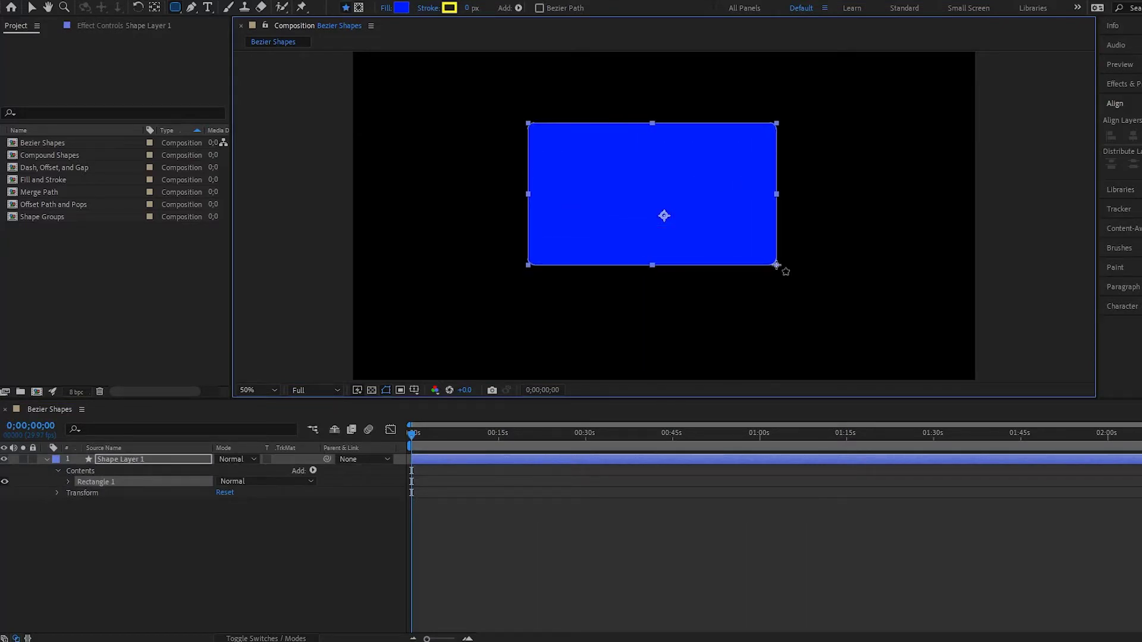
{"action": "left_click", "coordinate": [67, 482]}
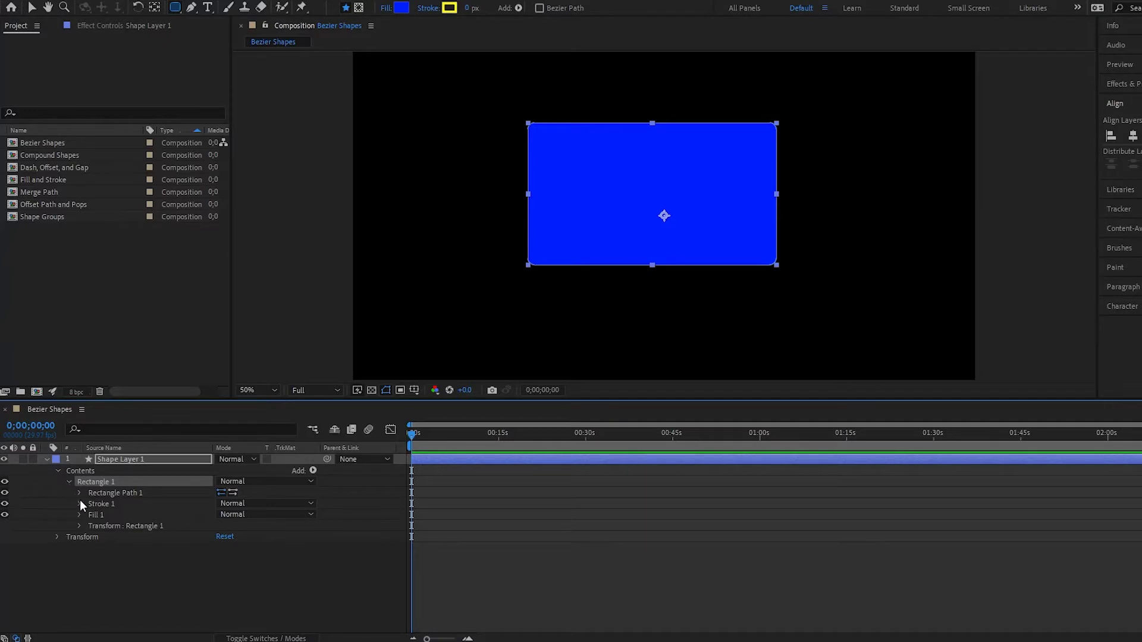
{"action": "left_click", "coordinate": [80, 494]}
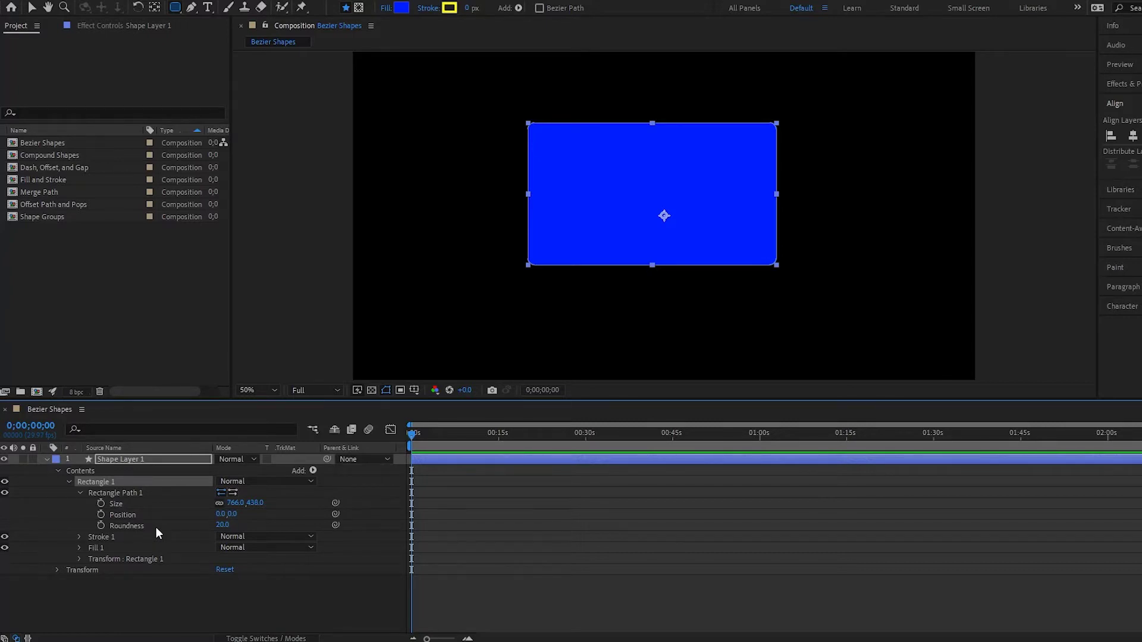
{"action": "left_click", "coordinate": [540, 9]}
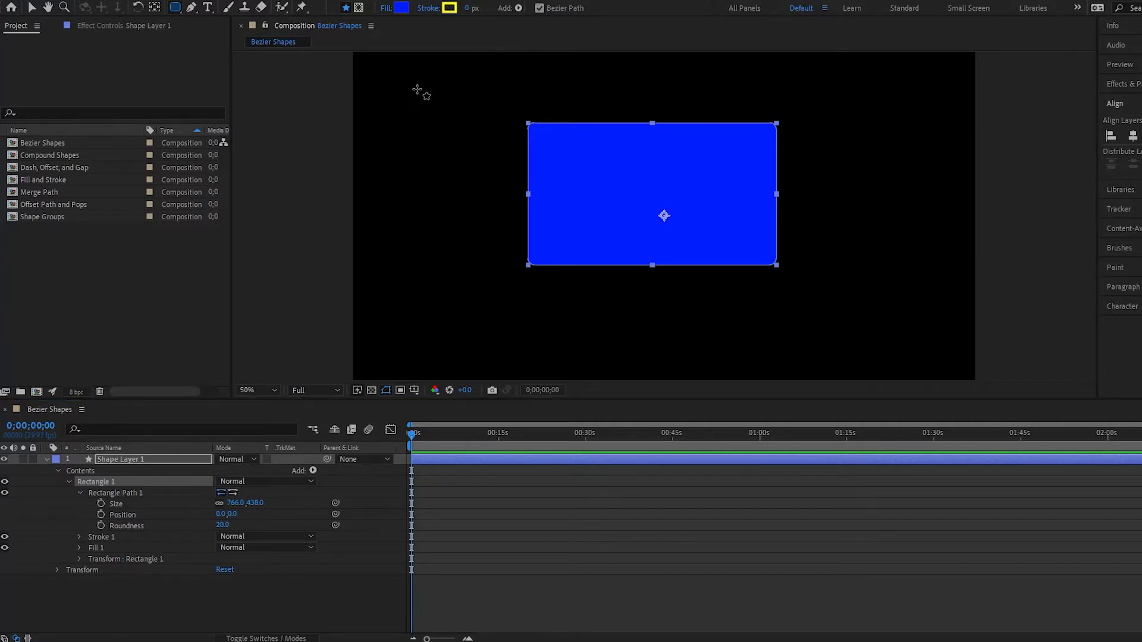
Draw tall Rectangle 2 left of the first and select its Bezier Path property
{"action": "mouse_move", "coordinate": [417, 89]}
{"action": "left_mouse_down"}
{"action": "mouse_move", "coordinate": [488, 192]}
{"action": "mouse_move", "coordinate": [478, 296]}
{"action": "mouse_move", "coordinate": [491, 300]}
{"action": "left_mouse_up"}
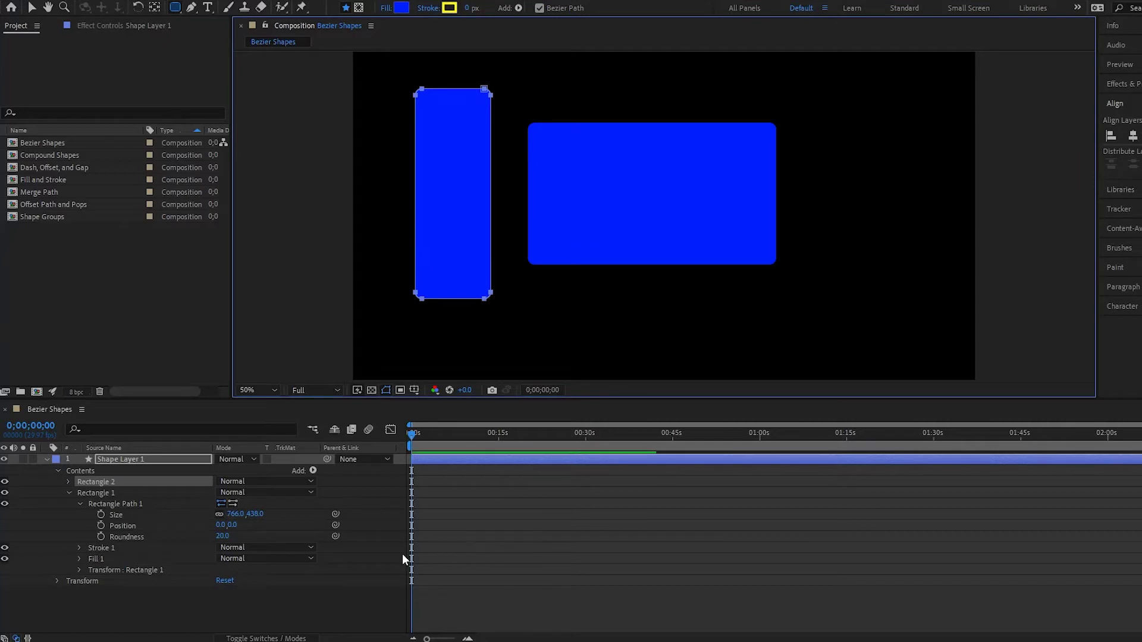
{"action": "left_click", "coordinate": [66, 491]}
{"action": "left_click", "coordinate": [68, 483]}
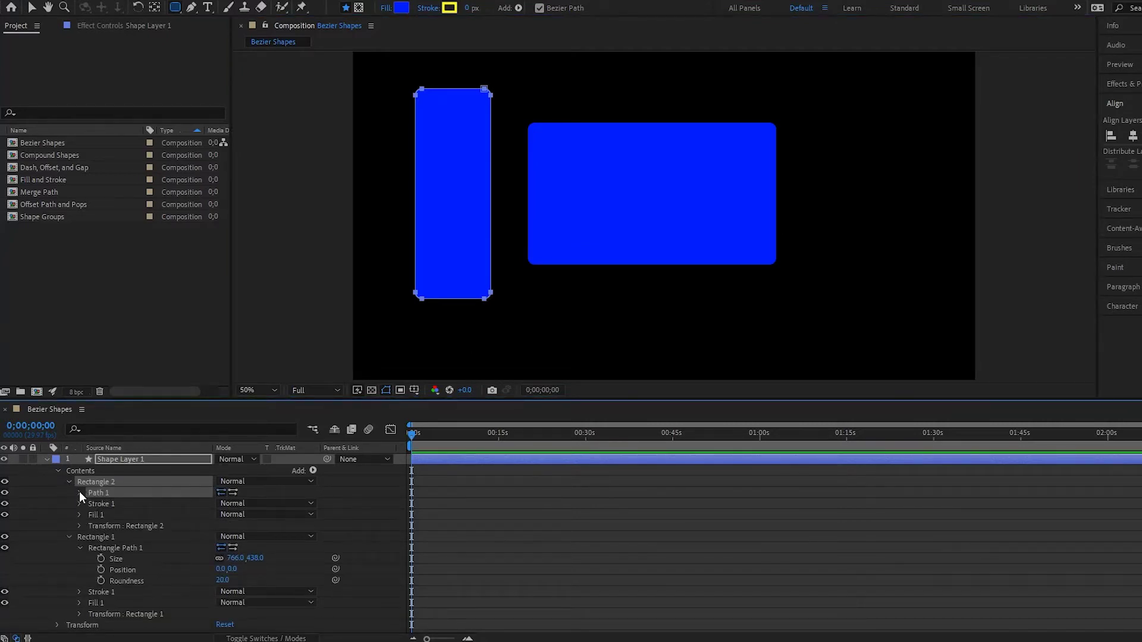
{"action": "left_click", "coordinate": [79, 492]}
{"action": "left_click", "coordinate": [120, 505]}
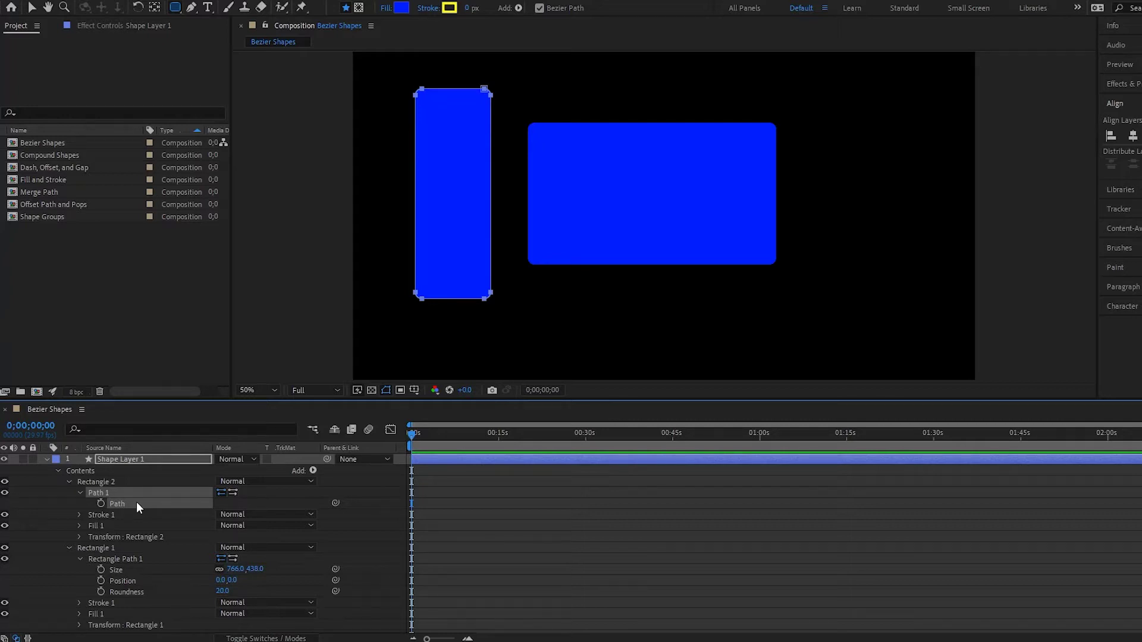
Delete Rectangle 1, then centre the tall rectangle and its anchor point in the composition
{"action": "left_click", "coordinate": [104, 549]}
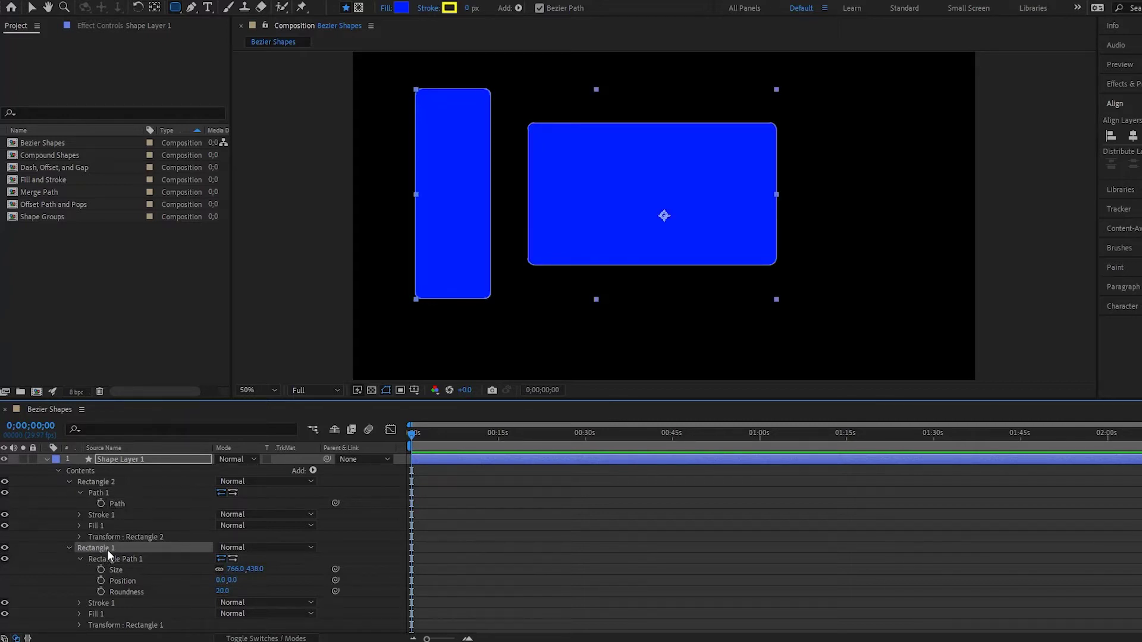
{"action": "key", "text": "Delete"}
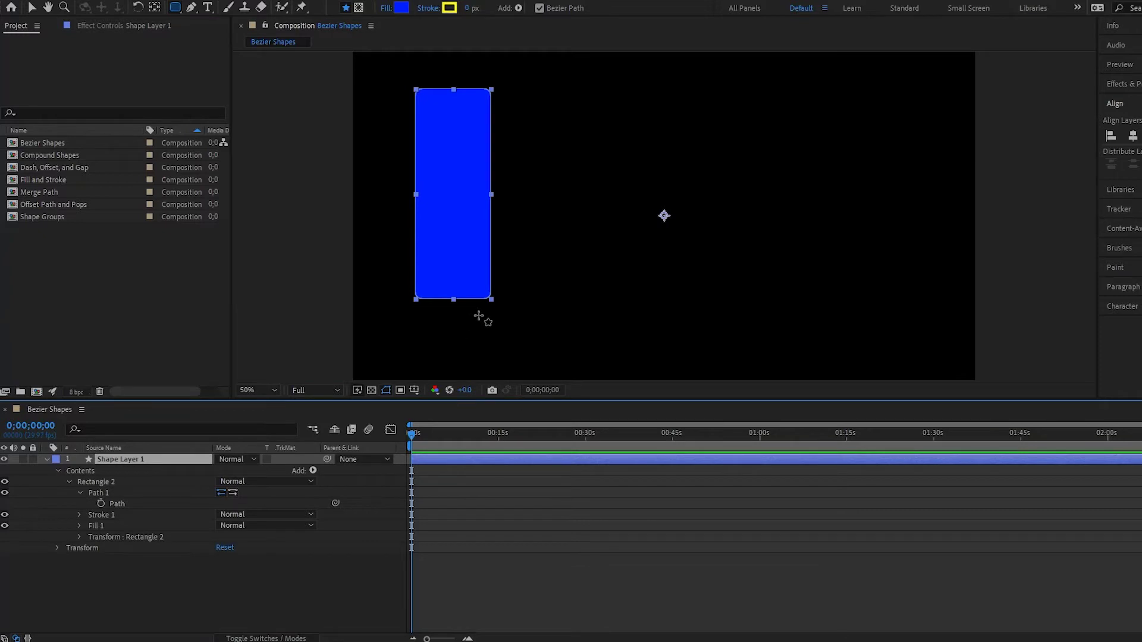
{"action": "key", "text": "v"}
{"action": "left_click_drag", "start_coordinate": [465, 211], "coordinate": [663, 225]}
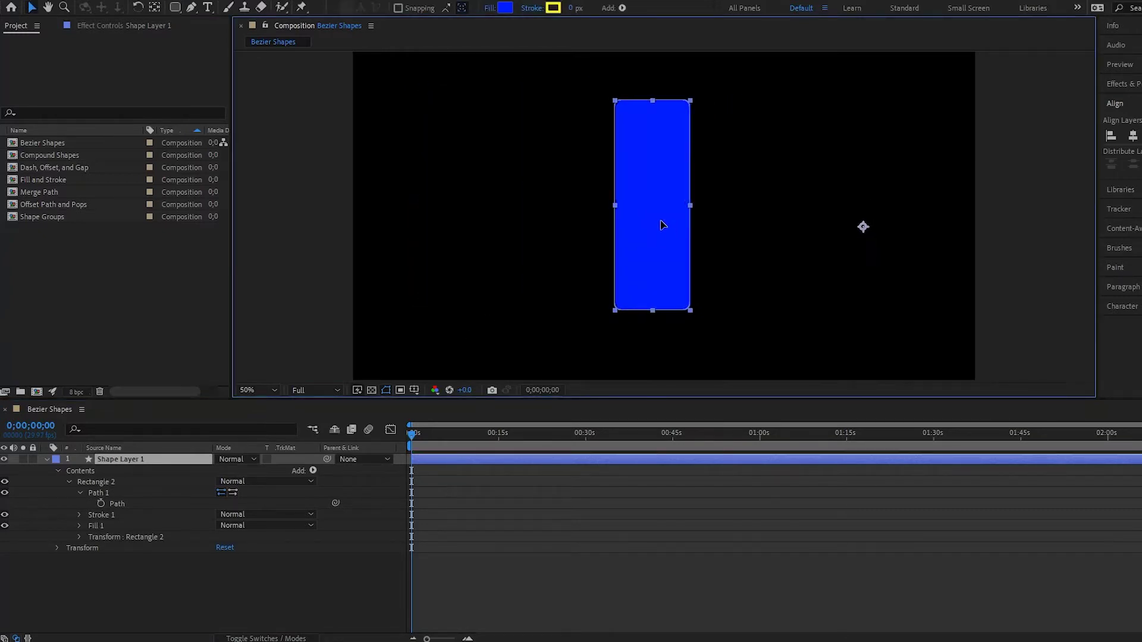
{"action": "key", "text": "ctrl+alt+Home"}
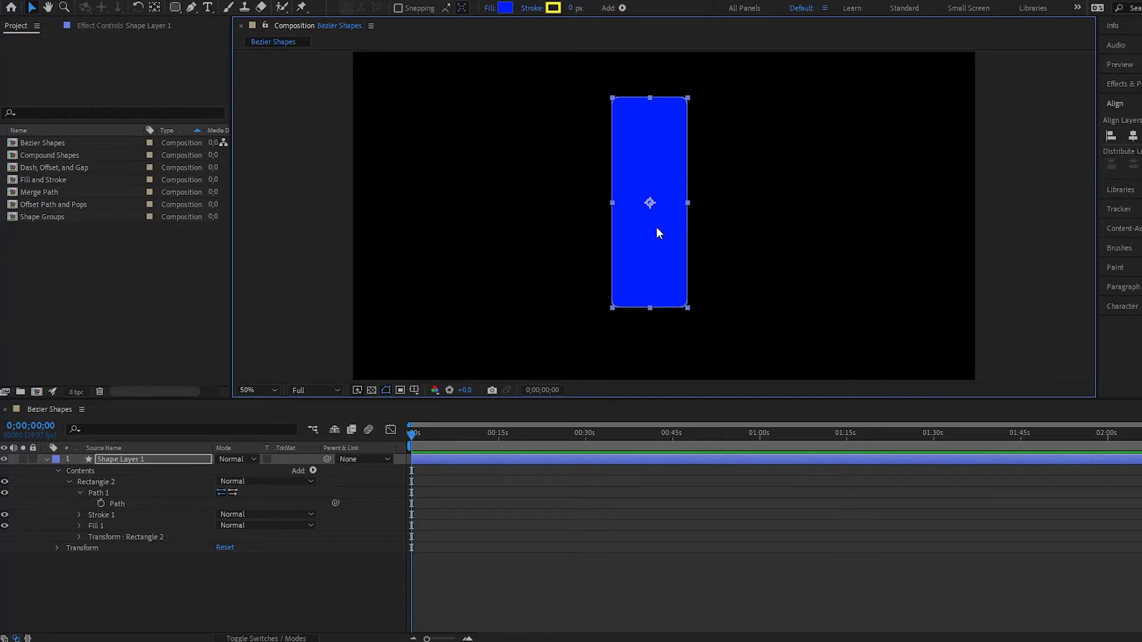
Select Rectangle 2's path to display its corner vertices, zooming in and back out
{"action": "left_click", "coordinate": [45, 506]}
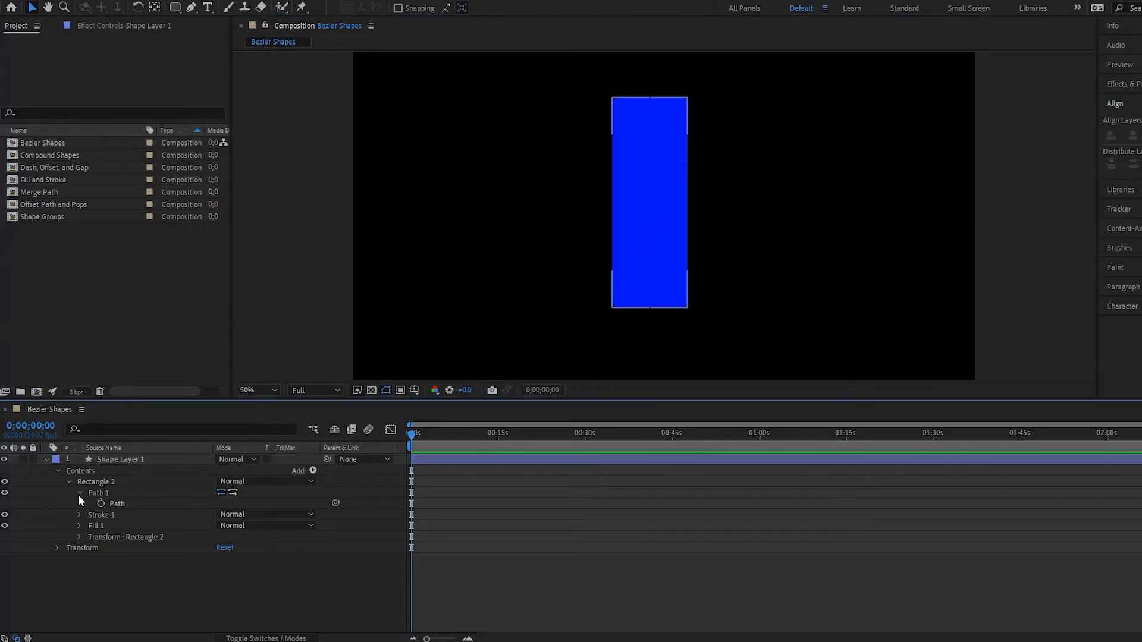
{"action": "left_click", "coordinate": [101, 493]}
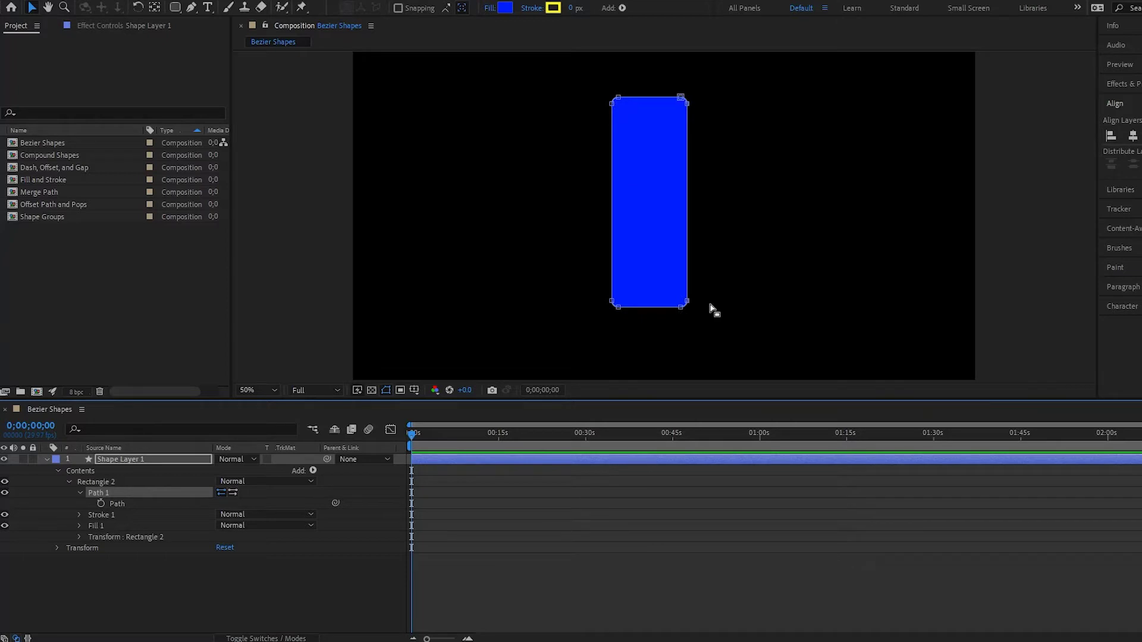
{"action": "key", "text": "period"}
{"action": "key", "text": "period"}
{"action": "key", "text": "comma"}
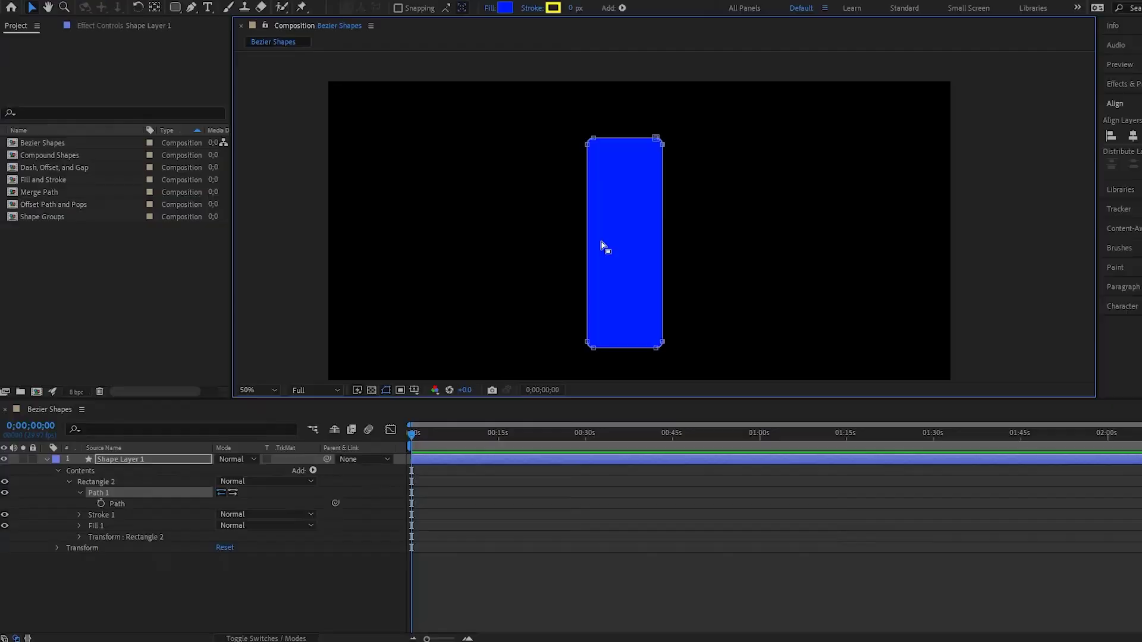
Add a right-edge vertex pulled out into a point; add, drag, then delete a left-edge vertex
{"action": "left_click", "coordinate": [192, 7]}
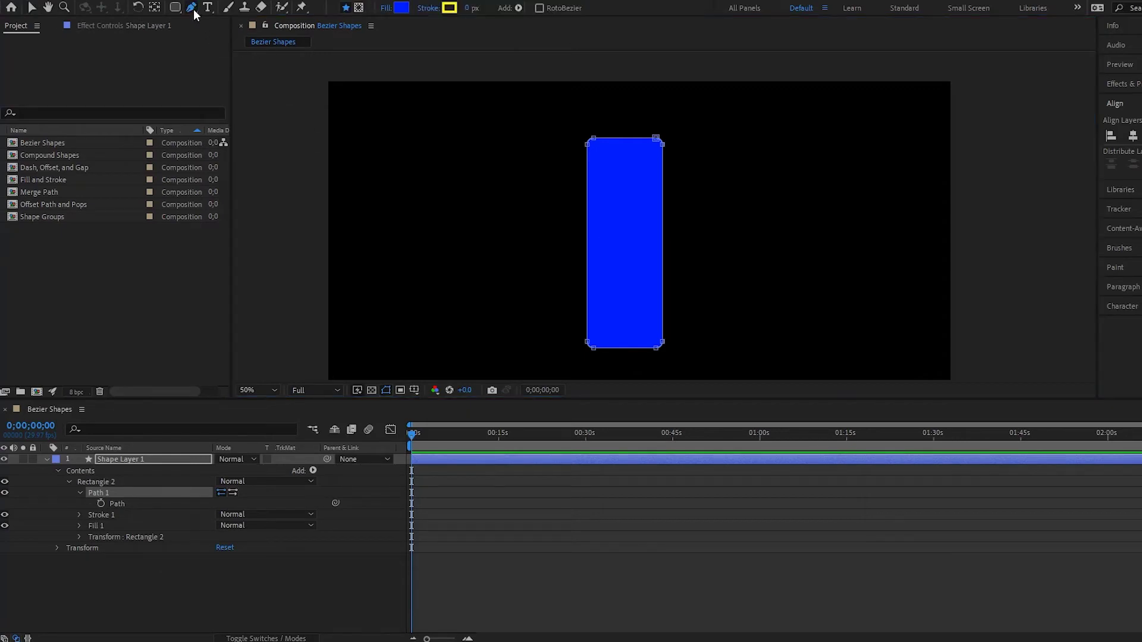
{"action": "left_click", "coordinate": [663, 238]}
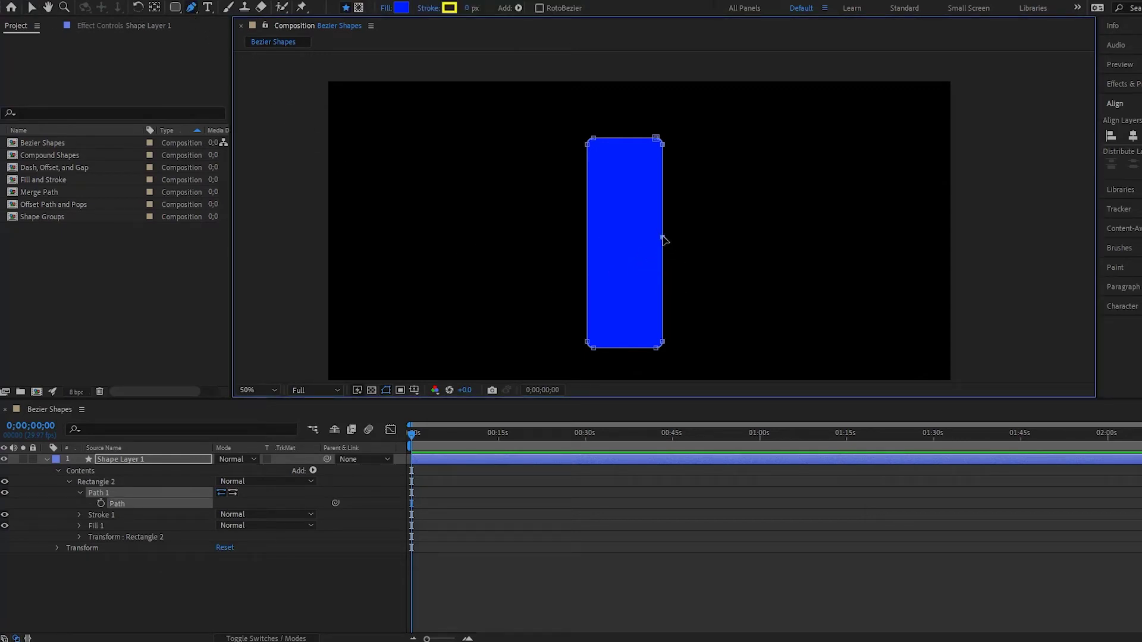
{"action": "left_click_drag", "start_coordinate": [663, 239], "coordinate": [807, 245]}
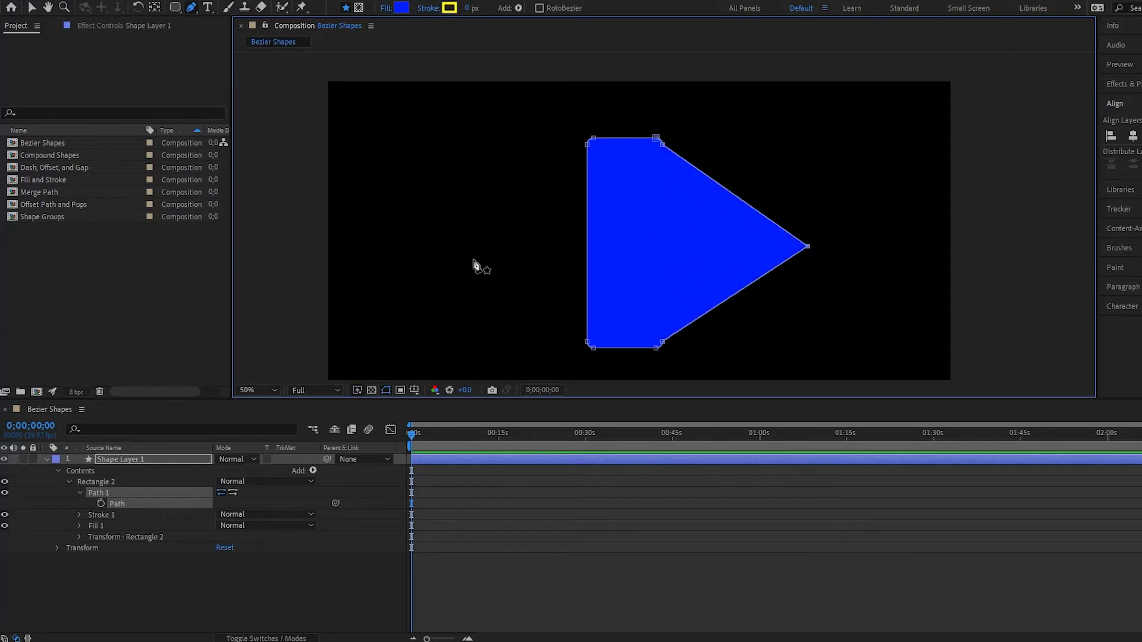
{"action": "left_click", "coordinate": [587, 245]}
{"action": "left_click_drag", "start_coordinate": [588, 245], "coordinate": [446, 247]}
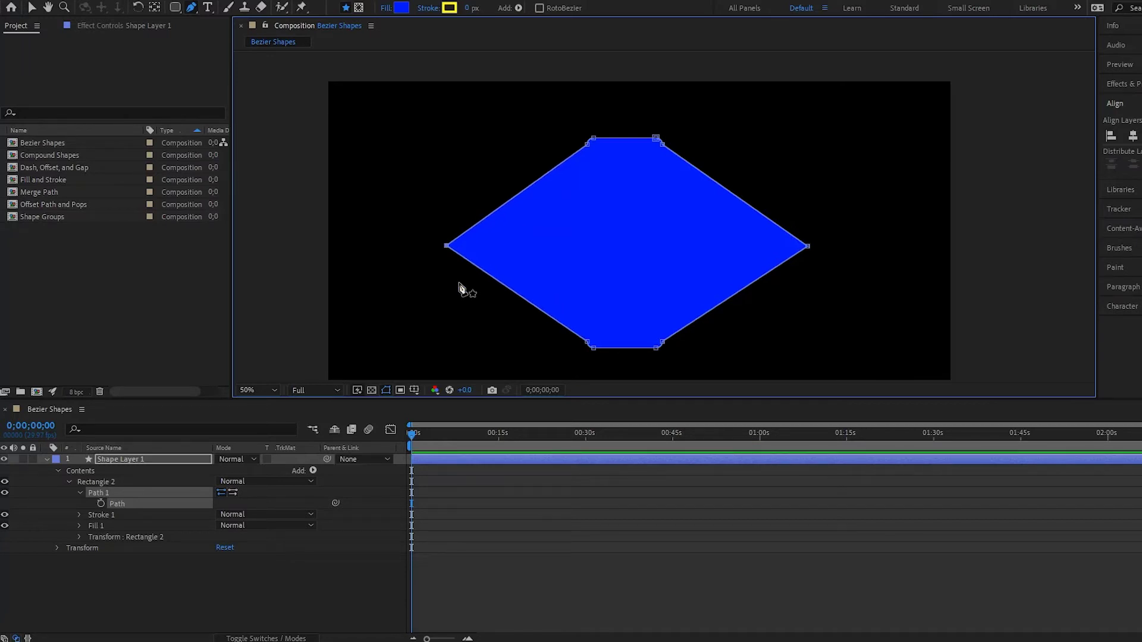
{"action": "left_click", "coordinate": [448, 249]}
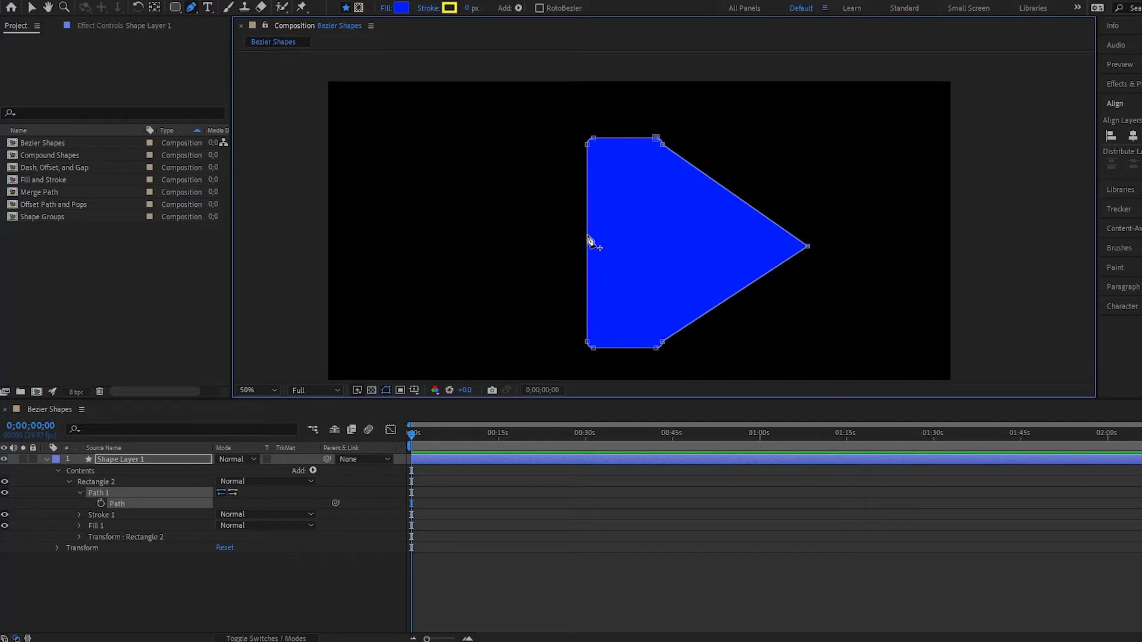
{"action": "left_click_drag", "start_coordinate": [589, 237], "coordinate": [531, 279]}
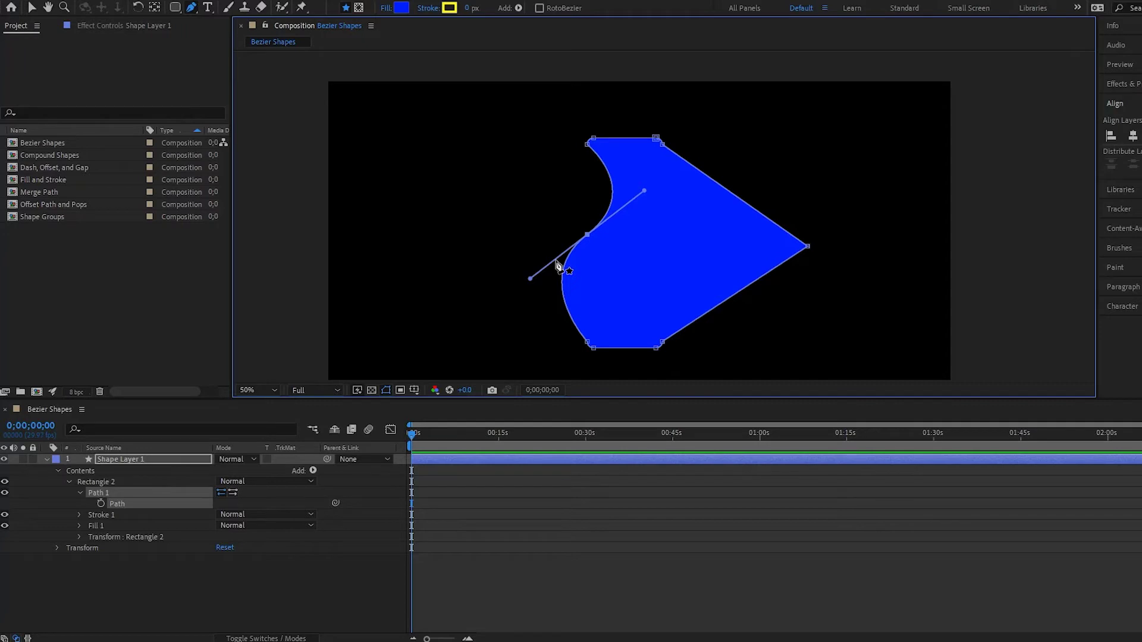
{"action": "key", "text": "v"}
{"action": "mouse_move", "coordinate": [530, 279]}
{"action": "left_mouse_down"}
{"action": "mouse_move", "coordinate": [706, 299]}
{"action": "mouse_move", "coordinate": [456, 311]}
{"action": "mouse_move", "coordinate": [523, 199]}
{"action": "mouse_move", "coordinate": [484, 313]}
{"action": "mouse_move", "coordinate": [523, 275]}
{"action": "left_mouse_up"}
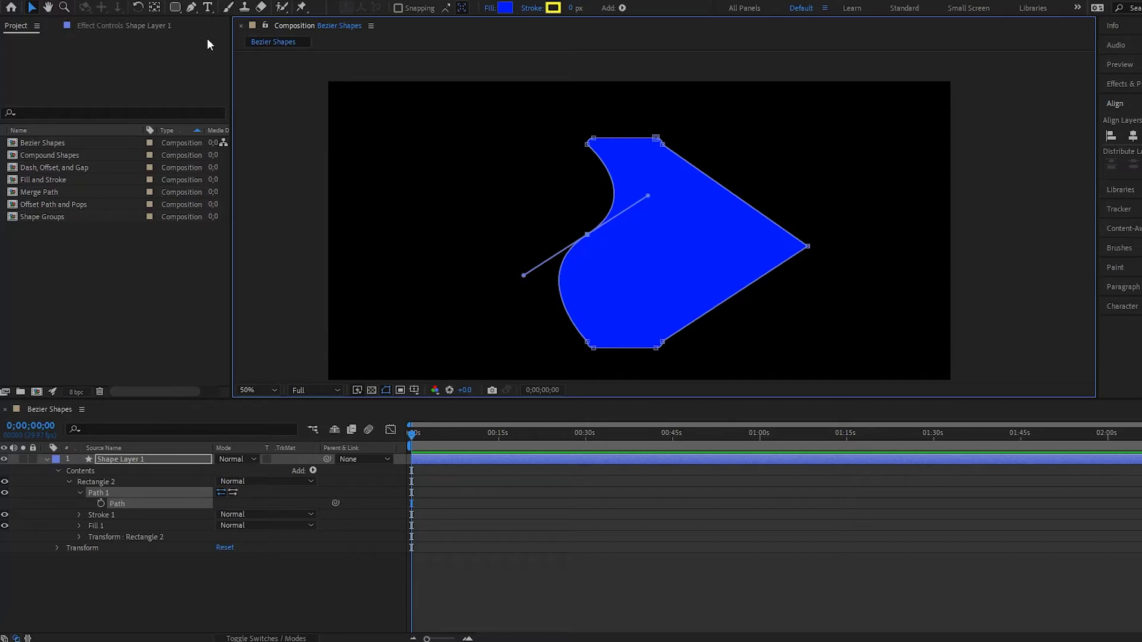
{"action": "left_click", "coordinate": [191, 7]}
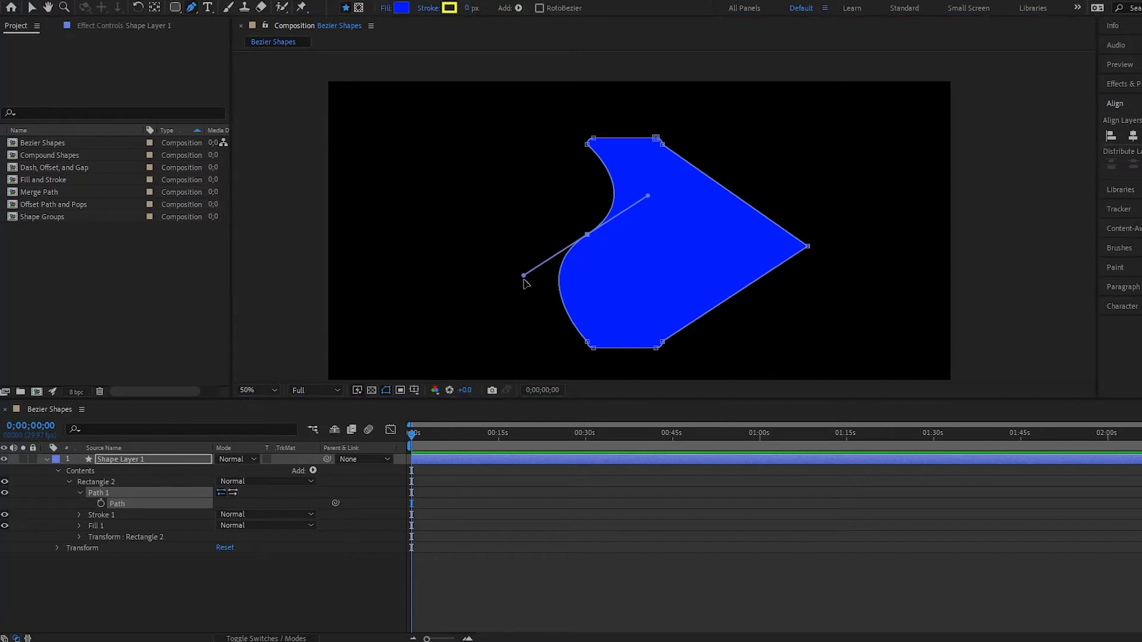
{"action": "left_click_drag", "start_coordinate": [524, 277], "coordinate": [661, 257]}
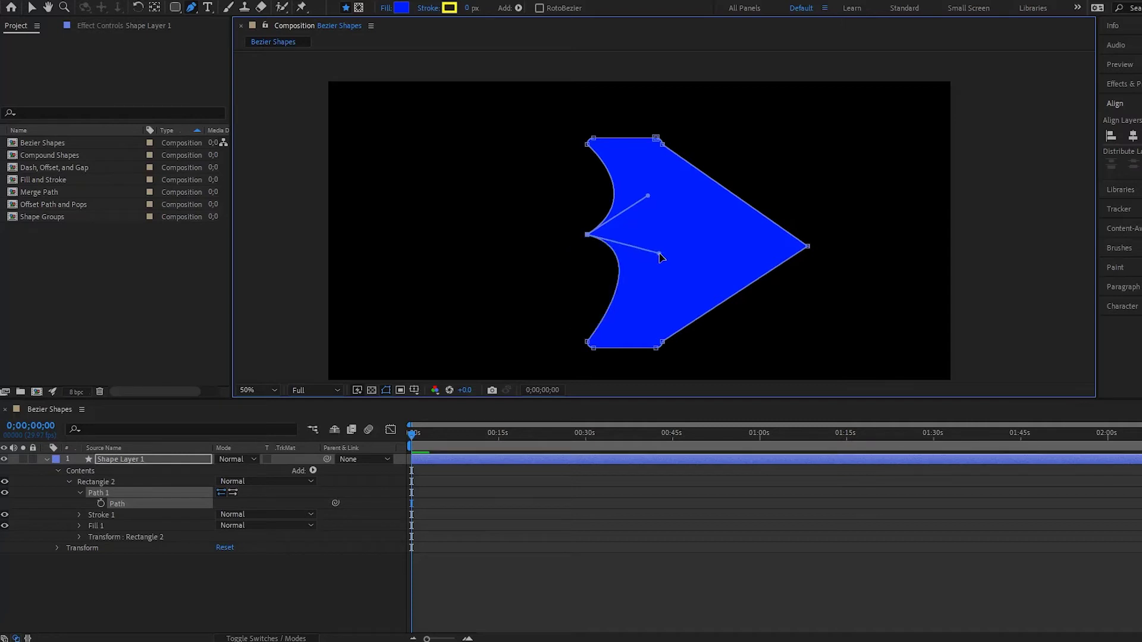
{"action": "left_click", "coordinate": [587, 235], "text": "alt"}
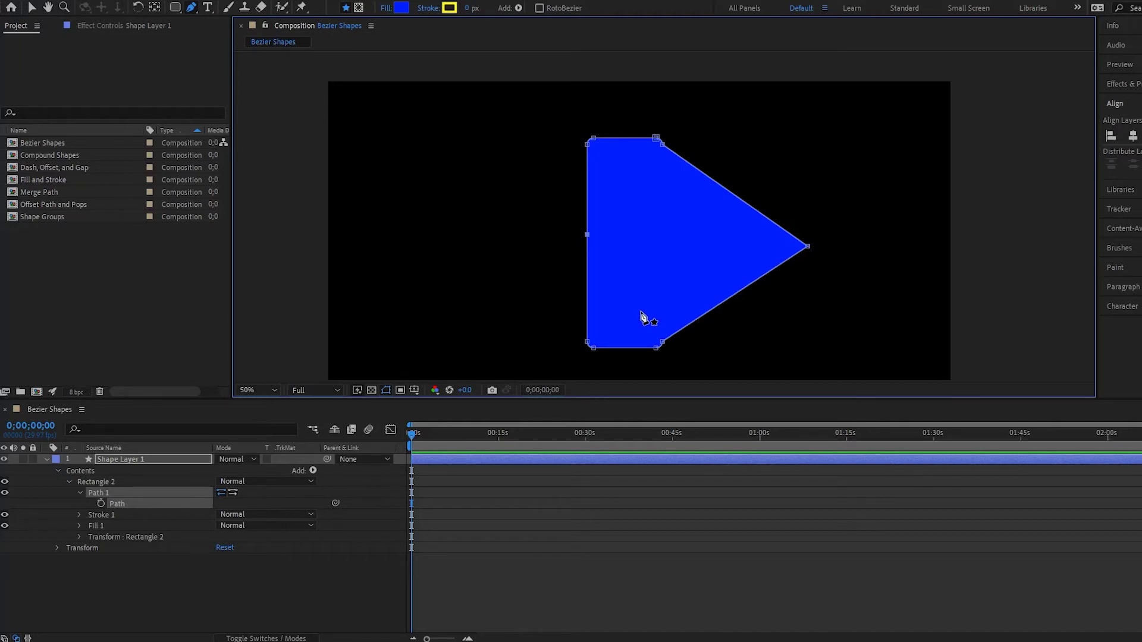
{"action": "key", "text": "q"}
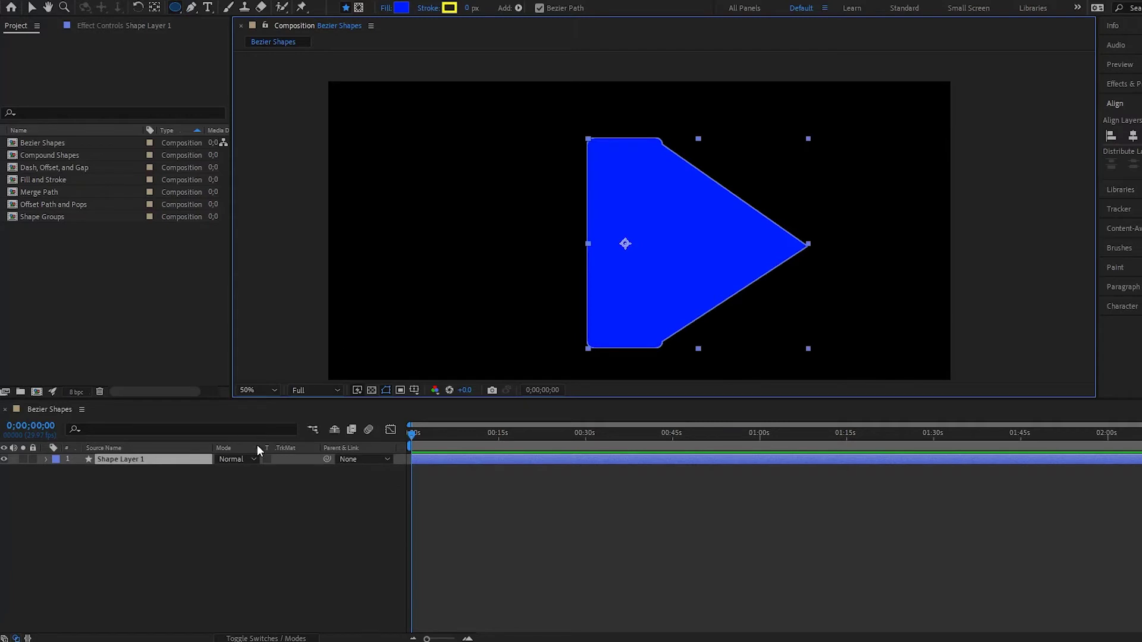
Delete Shape Layer 1 and draw a large circle with green 21FF10 fill
{"action": "left_click", "coordinate": [180, 460]}
{"action": "key", "text": "Delete"}
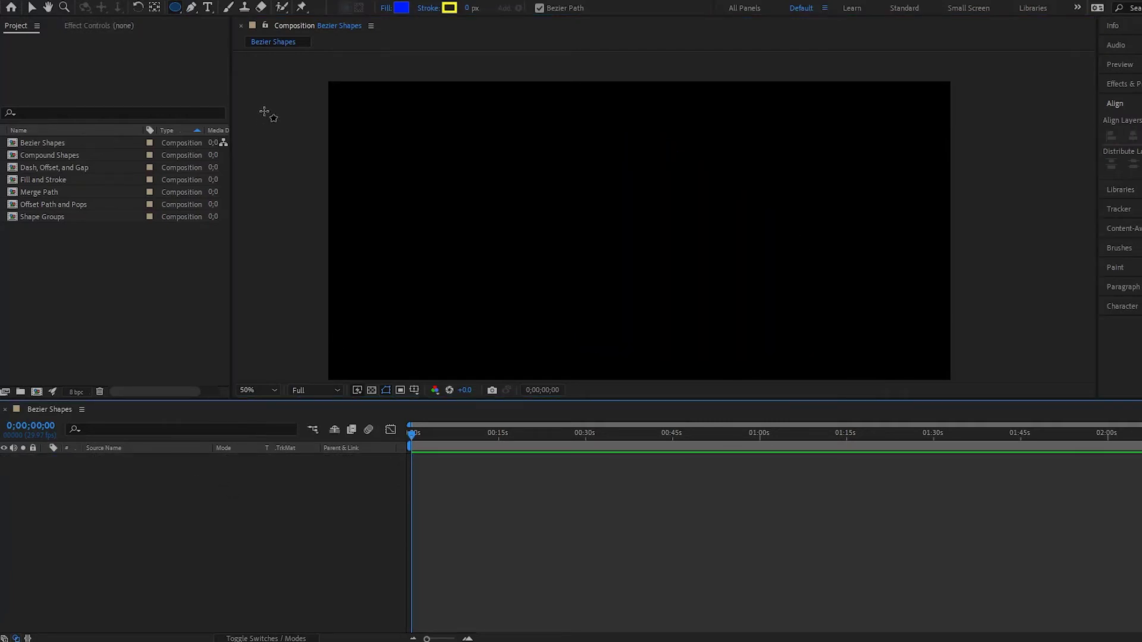
{"action": "left_click", "coordinate": [402, 7]}
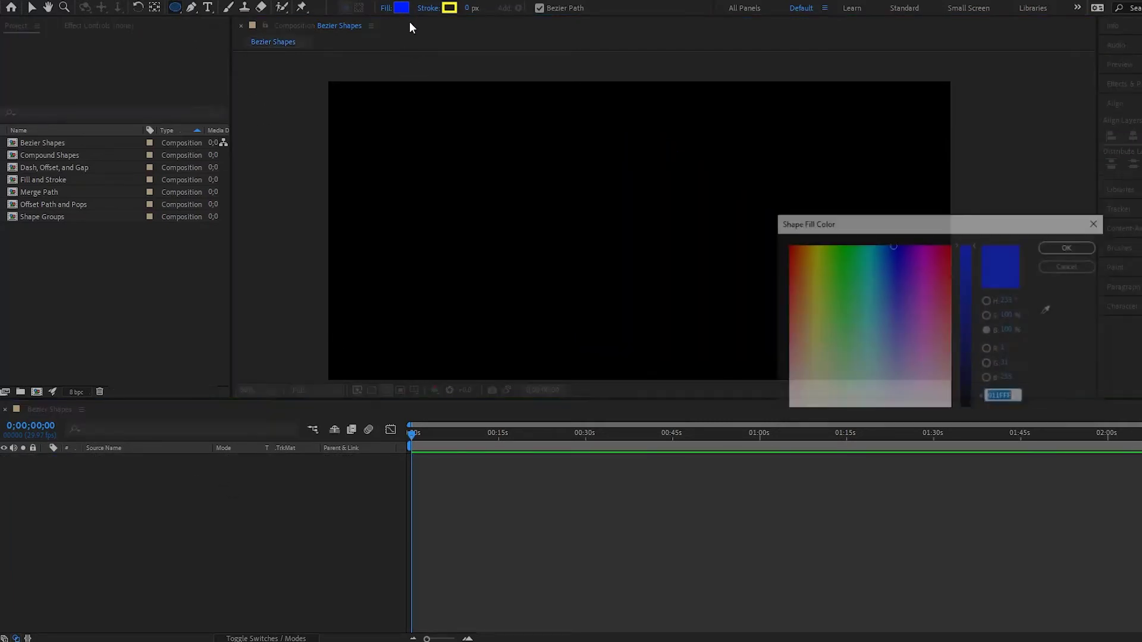
{"action": "left_click", "coordinate": [839, 254]}
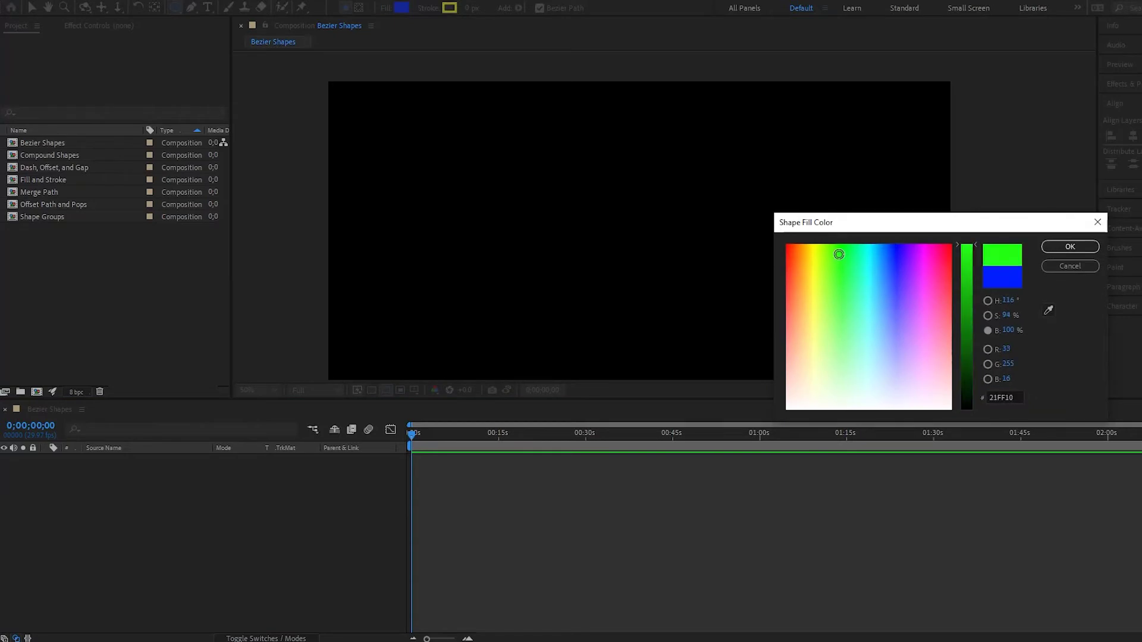
{"action": "left_click", "coordinate": [1070, 248]}
{"action": "left_click", "coordinate": [575, 178]}
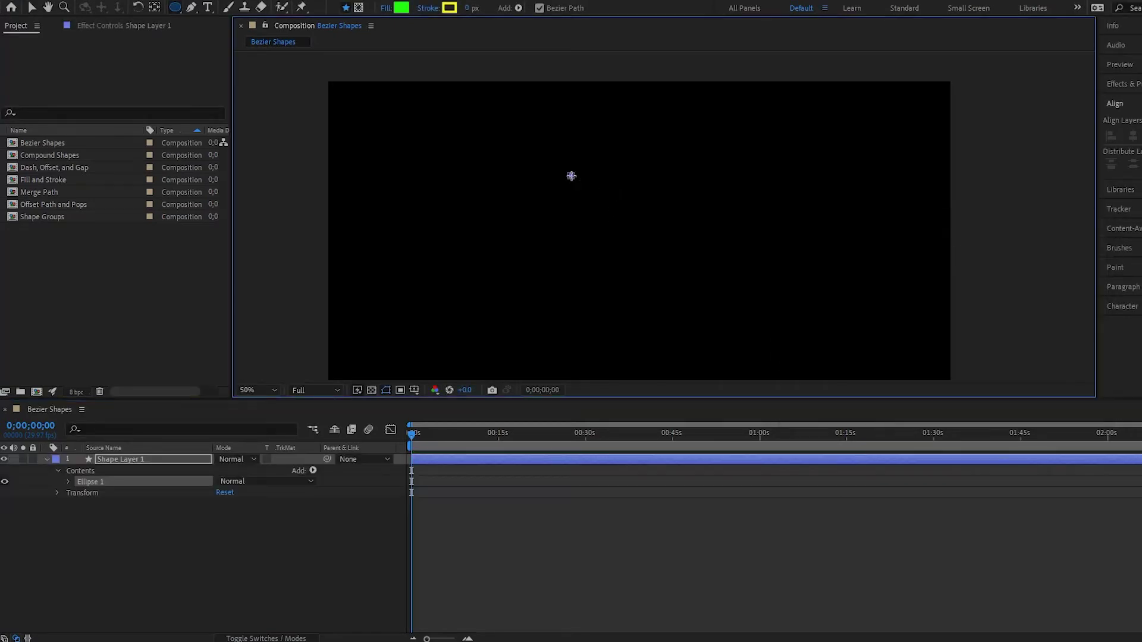
{"action": "left_click_drag", "start_coordinate": [571, 176], "coordinate": [748, 374]}
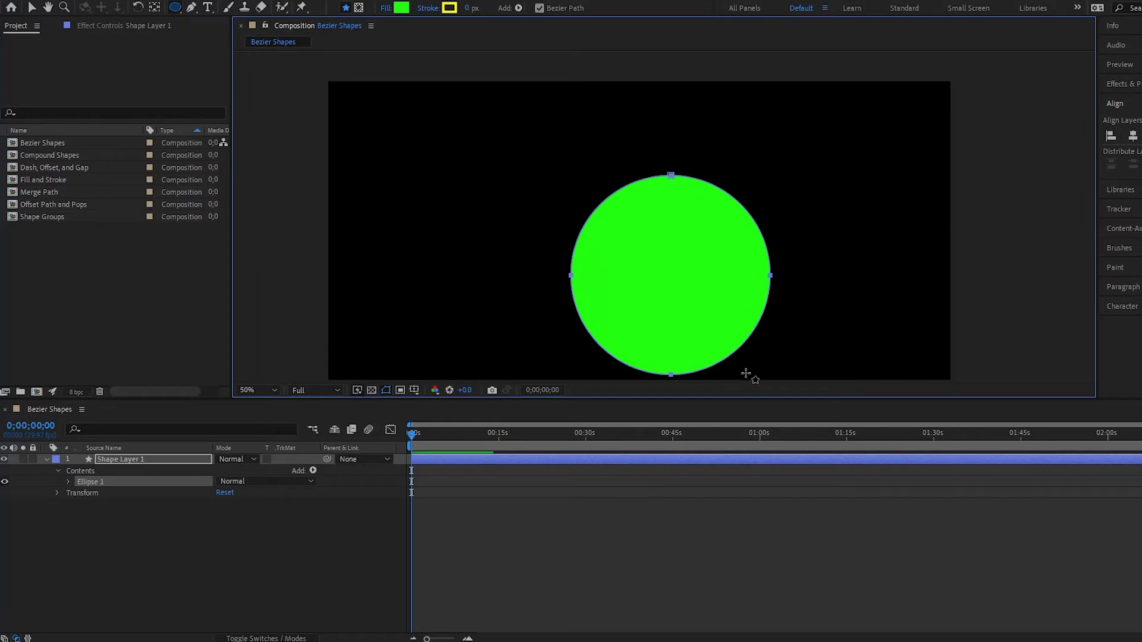
Expose Ellipse 1's Bezier Path 1 and select the circle's bottom vertex to show its handles
{"action": "left_click_drag", "start_coordinate": [502, 314], "coordinate": [447, 250]}
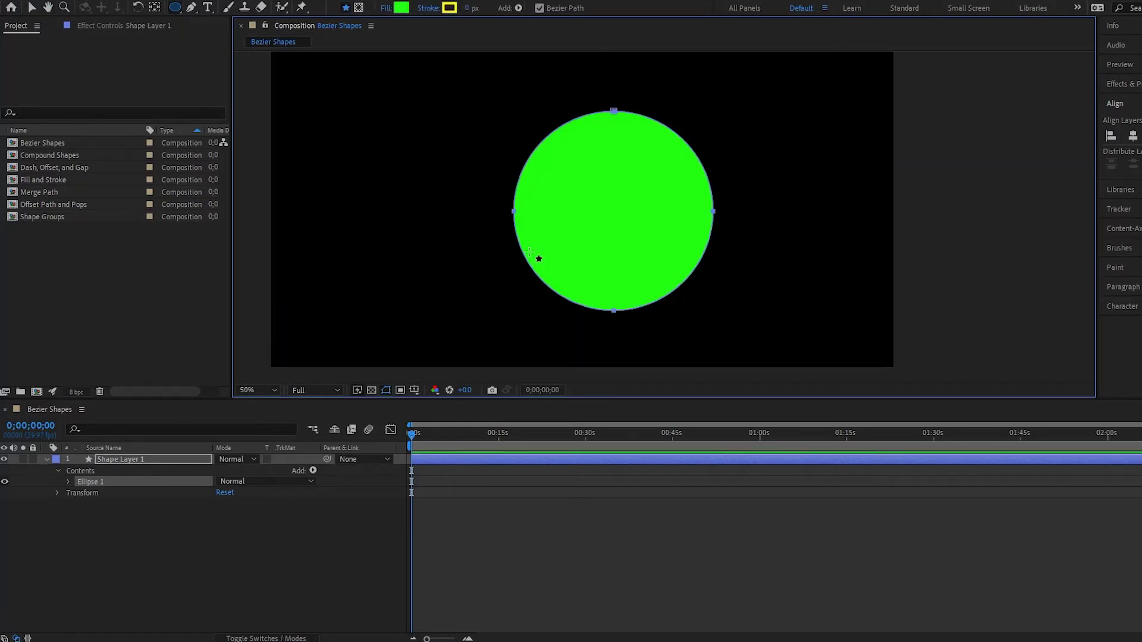
{"action": "key", "text": "v"}
{"action": "left_click", "coordinate": [69, 482]}
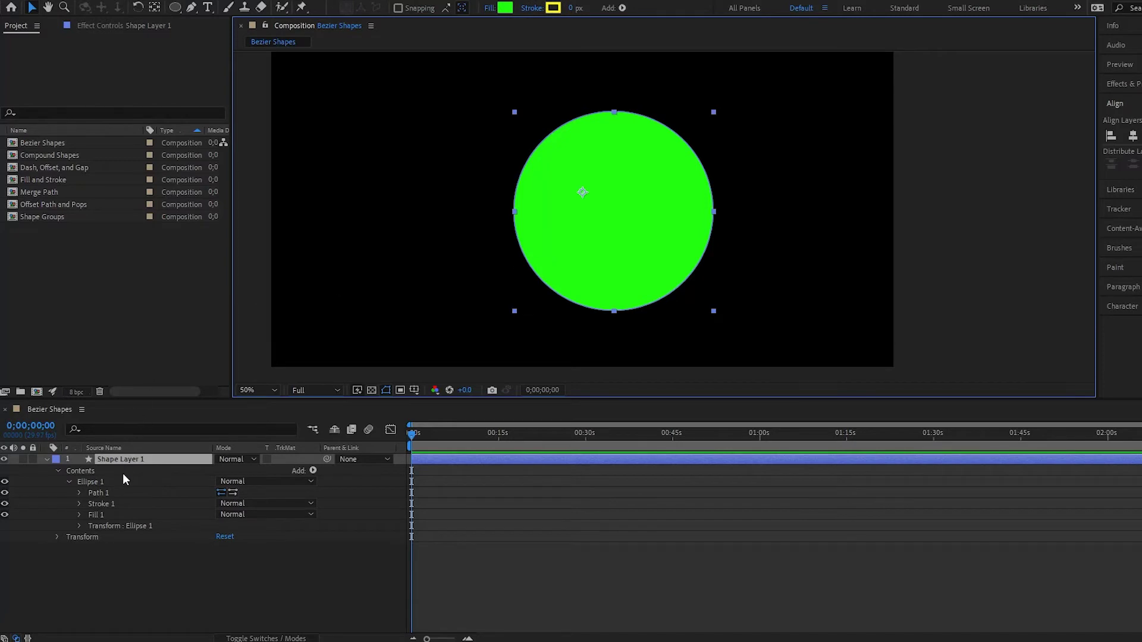
{"action": "left_click", "coordinate": [81, 493]}
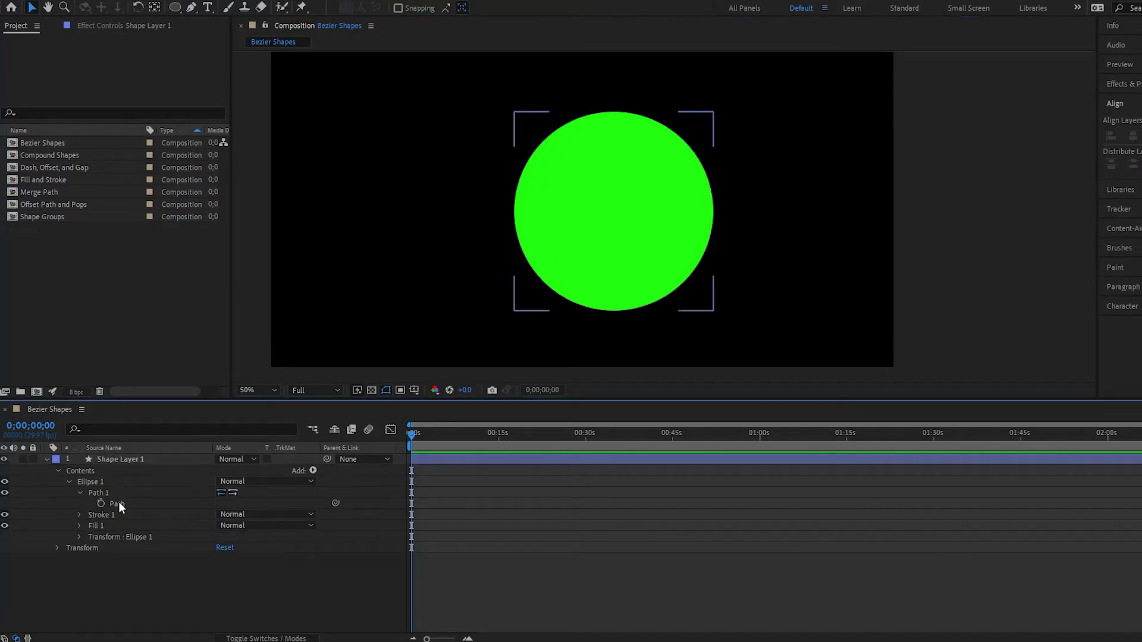
{"action": "left_click", "coordinate": [102, 492]}
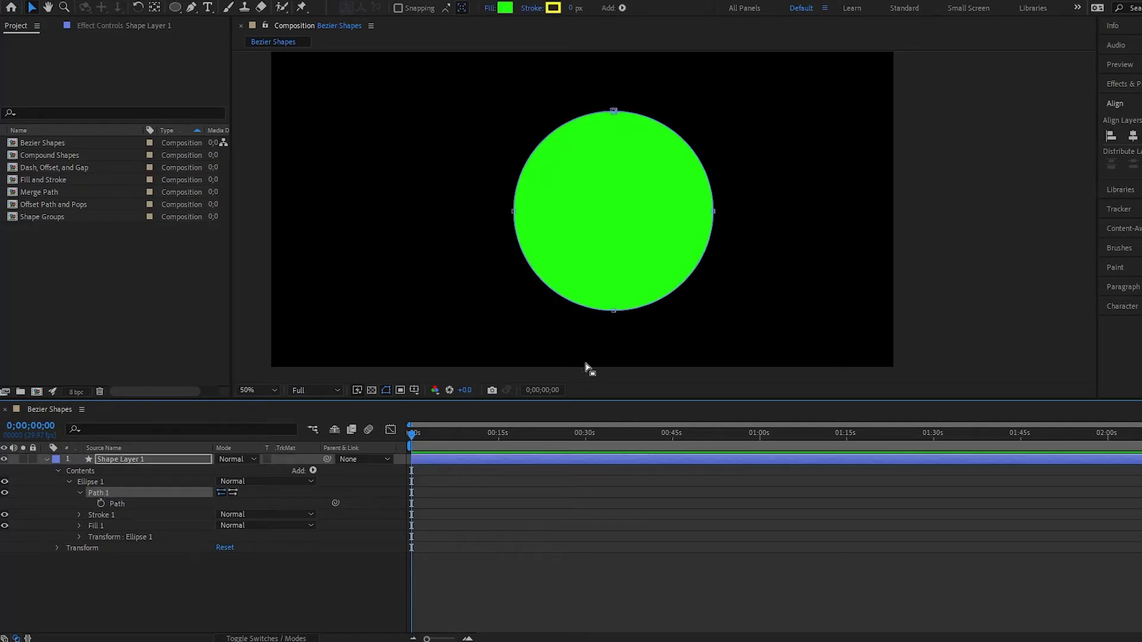
{"action": "left_click", "coordinate": [614, 311]}
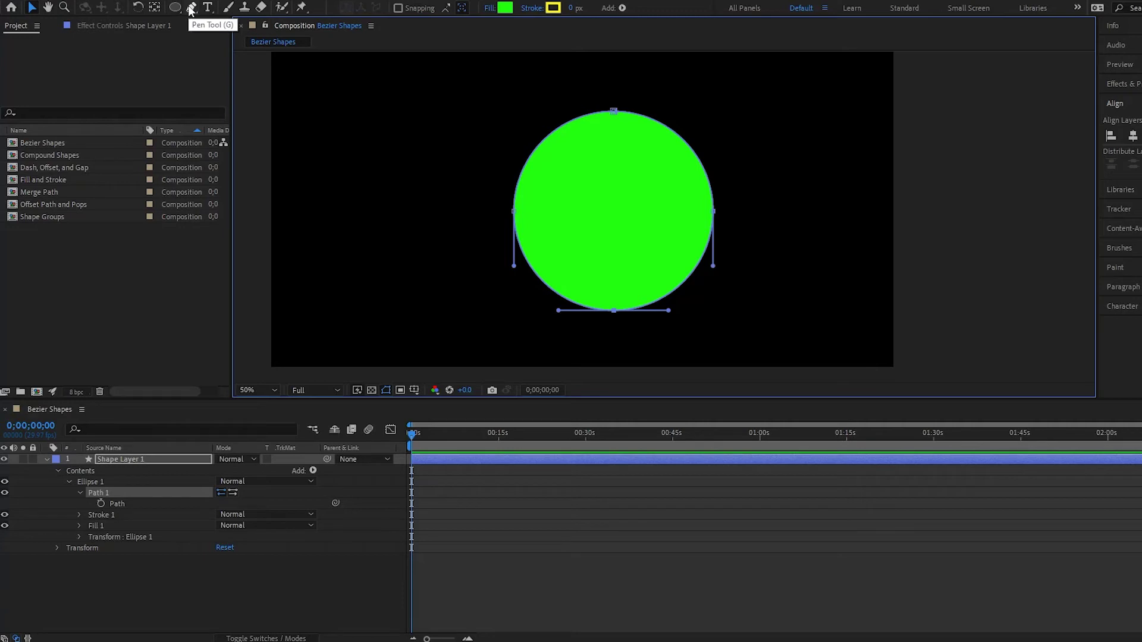
Draw a closed freeform curved shape with the Pen tool to the left of the circle
{"action": "left_click", "coordinate": [151, 619]}
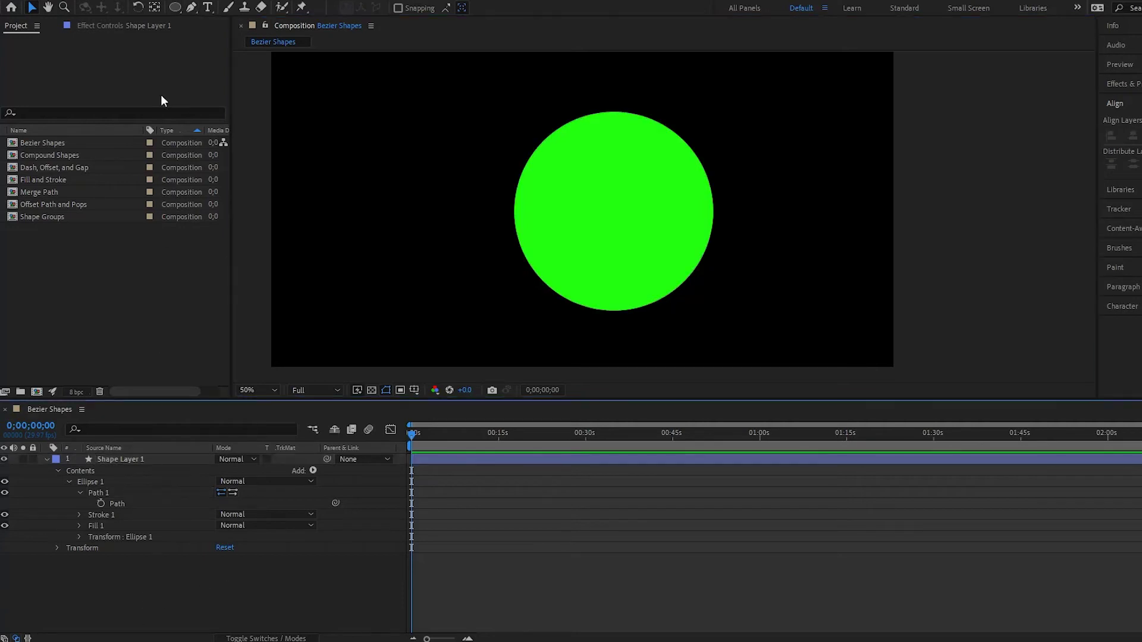
{"action": "left_click", "coordinate": [192, 9]}
{"action": "left_click", "coordinate": [378, 94]}
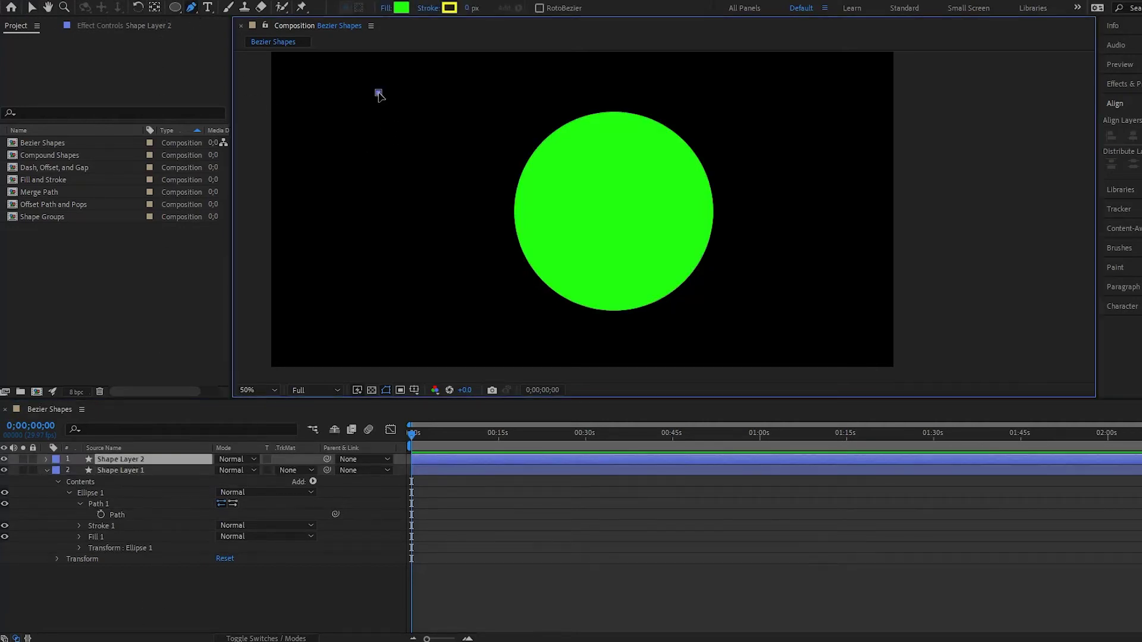
{"action": "left_click_drag", "start_coordinate": [378, 94], "coordinate": [309, 201]}
{"action": "left_click_drag", "start_coordinate": [337, 260], "coordinate": [363, 257]}
{"action": "left_click_drag", "start_coordinate": [432, 210], "coordinate": [447, 167]}
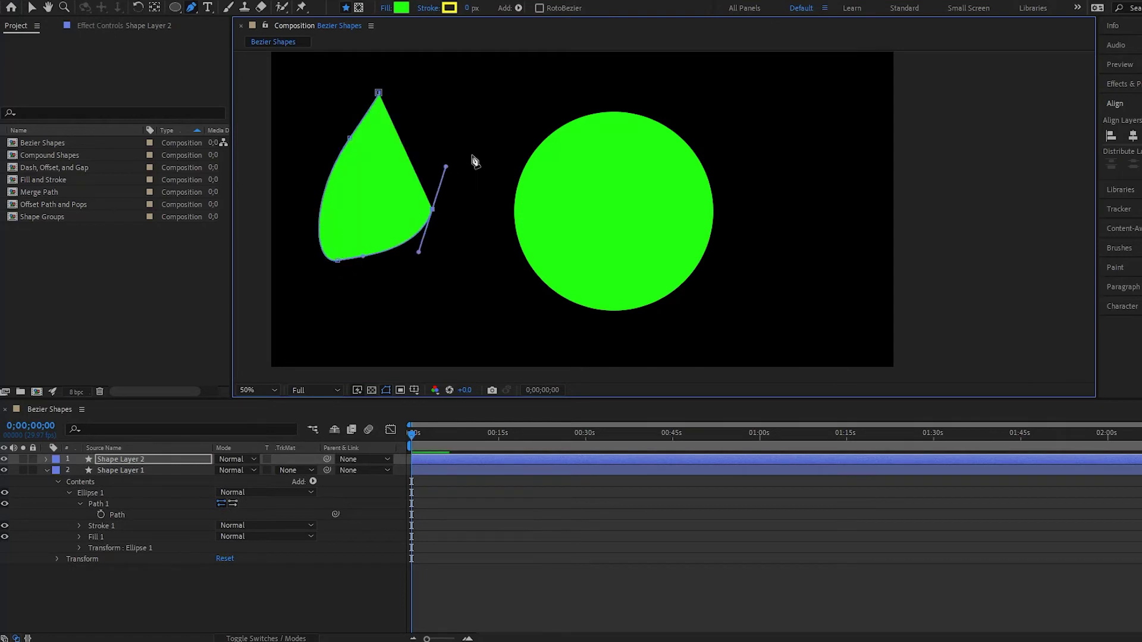
{"action": "left_click_drag", "start_coordinate": [485, 133], "coordinate": [390, 78]}
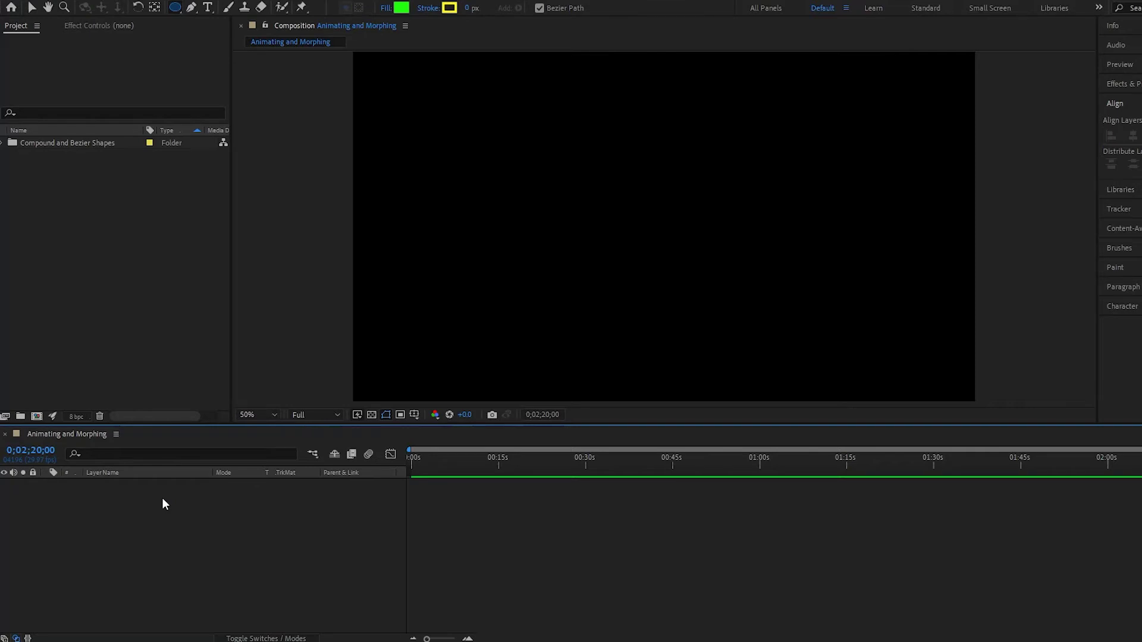
Show the shape tool flyout in the empty Animating and Morphing composition
{"action": "left_click", "coordinate": [175, 8]}
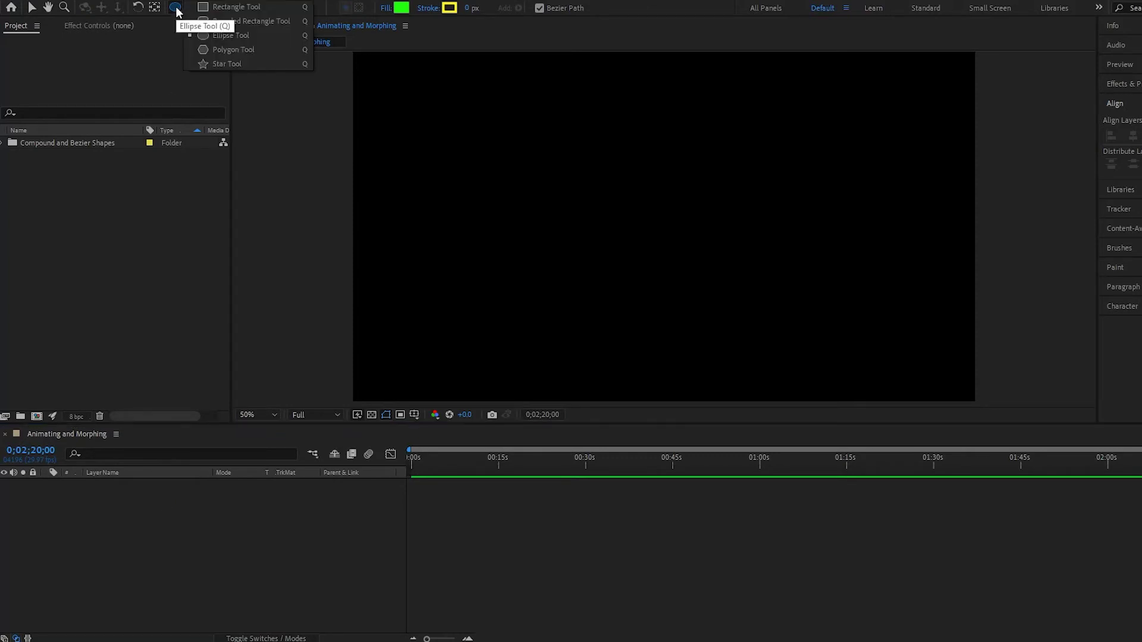
Draw a pentagon with the Polygon tool, fill it pale yellow FFFD6E, and centre it
{"action": "left_click", "coordinate": [271, 49]}
{"action": "mouse_move", "coordinate": [484, 138]}
{"action": "left_mouse_down"}
{"action": "mouse_move", "coordinate": [619, 271]}
{"action": "mouse_move", "coordinate": [536, 191]}
{"action": "left_mouse_up"}
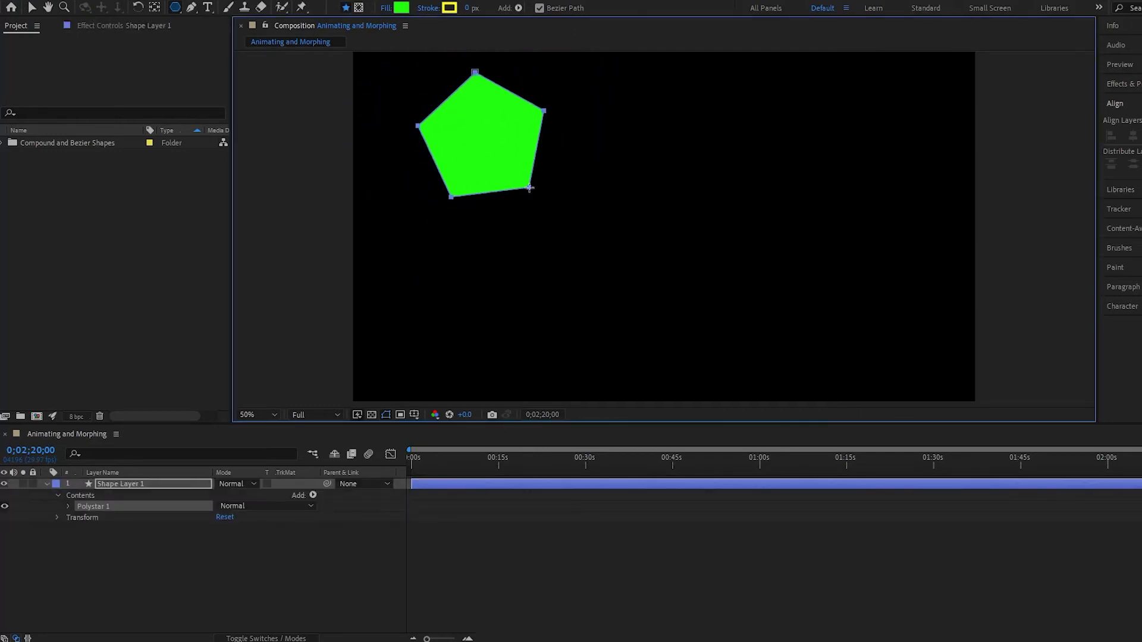
{"action": "left_click", "coordinate": [400, 9]}
{"action": "mouse_move", "coordinate": [824, 311]}
{"action": "left_mouse_down"}
{"action": "mouse_move", "coordinate": [831, 280]}
{"action": "mouse_move", "coordinate": [813, 315]}
{"action": "left_mouse_up"}
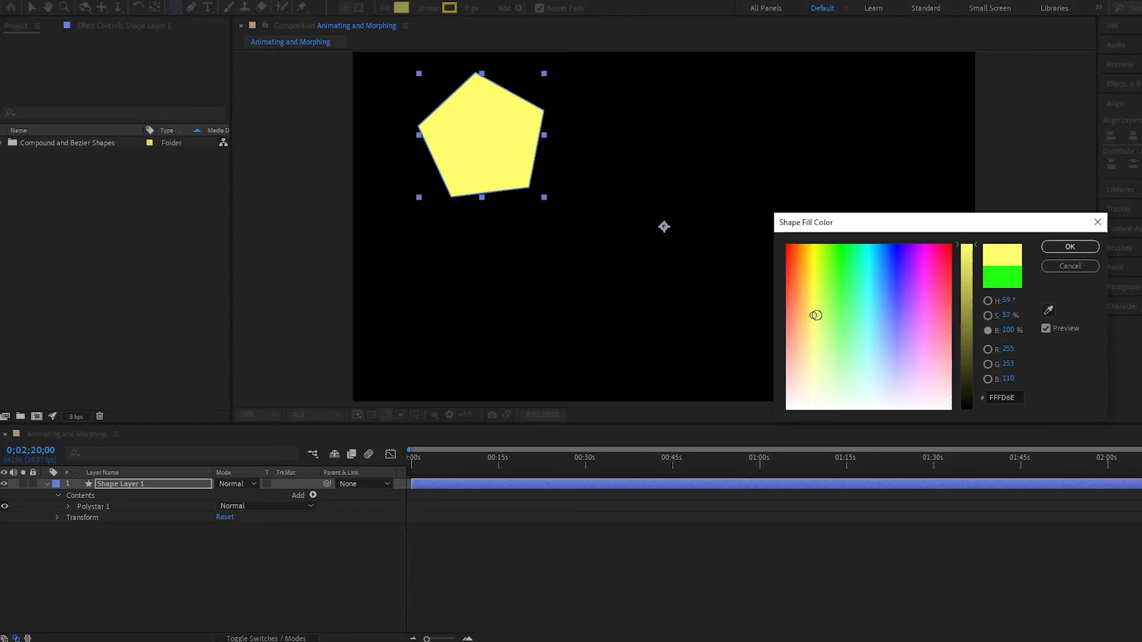
{"action": "left_click", "coordinate": [1088, 249]}
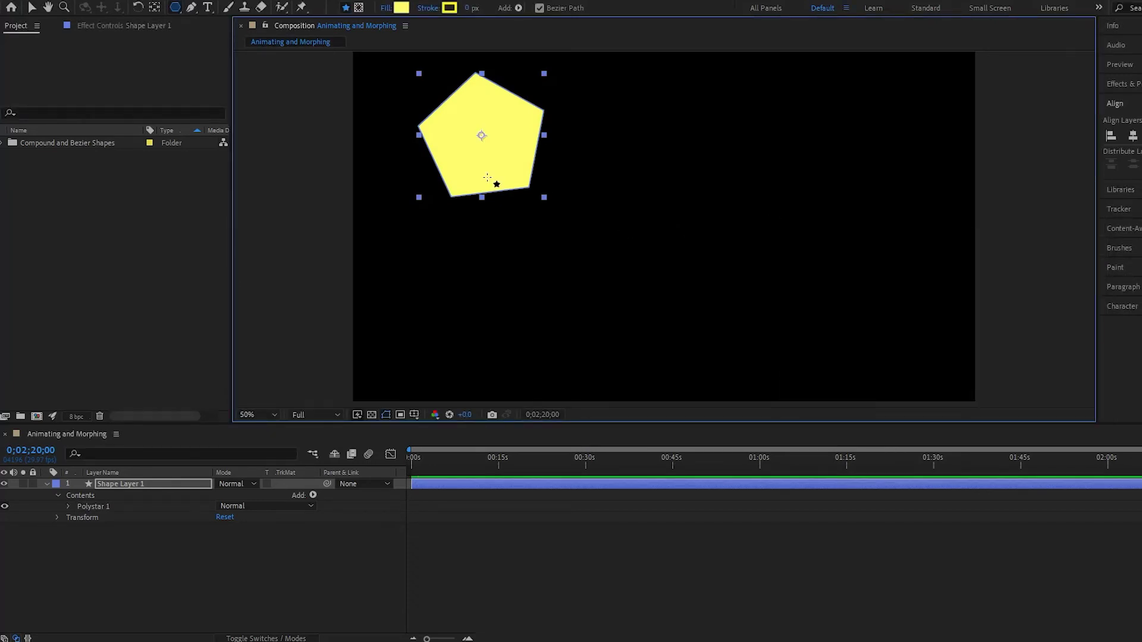
{"action": "key", "text": "v"}
{"action": "left_click_drag", "start_coordinate": [490, 173], "coordinate": [634, 252]}
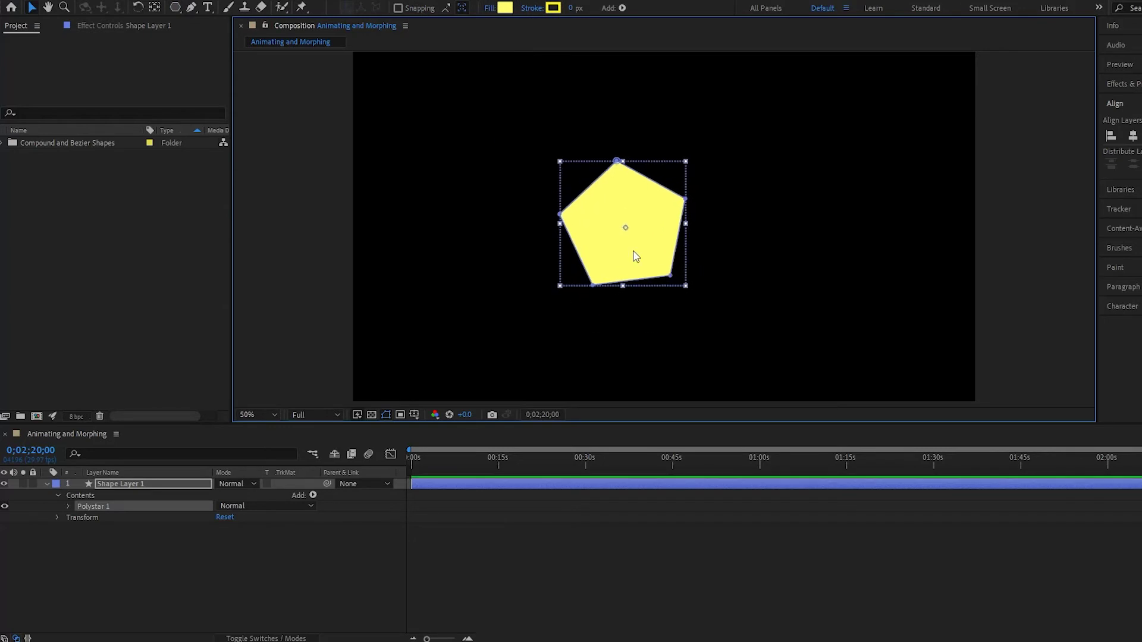
Set a Path keyframe on Polystar 1 at 0s, then move the time to 0;00;05;00
{"action": "left_click", "coordinate": [69, 507]}
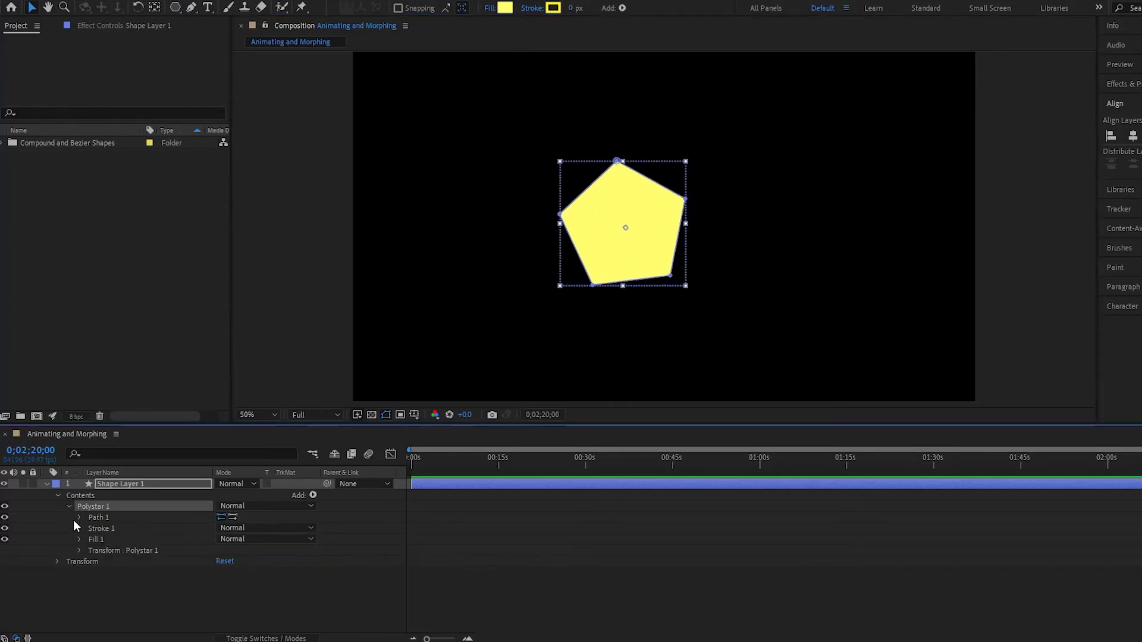
{"action": "left_click", "coordinate": [80, 518]}
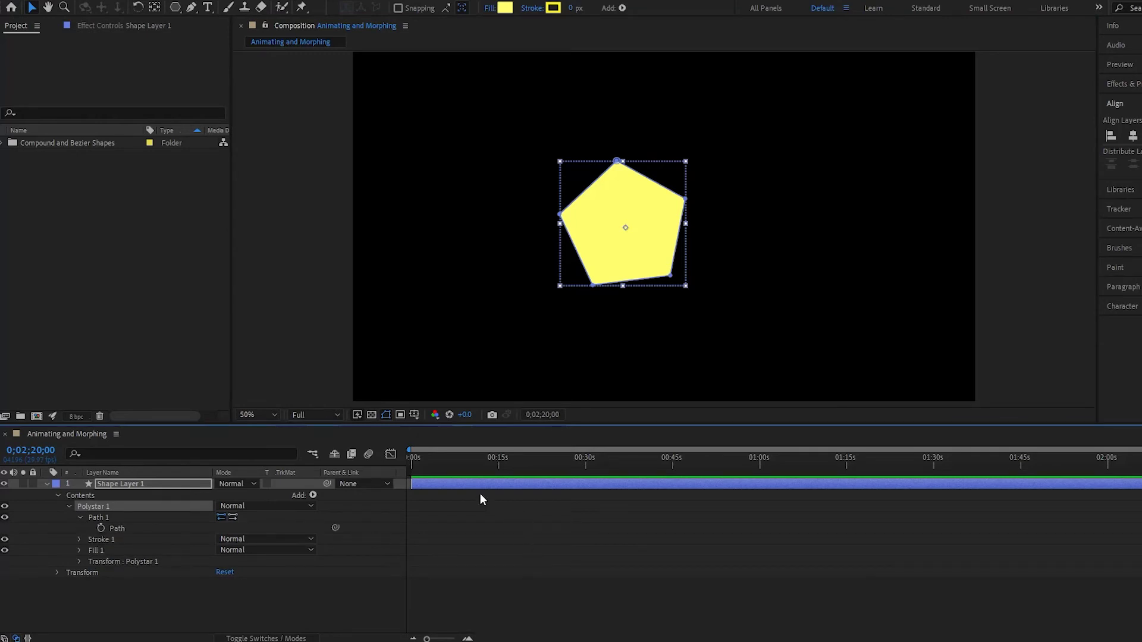
{"action": "left_click_drag", "start_coordinate": [433, 466], "coordinate": [370, 463]}
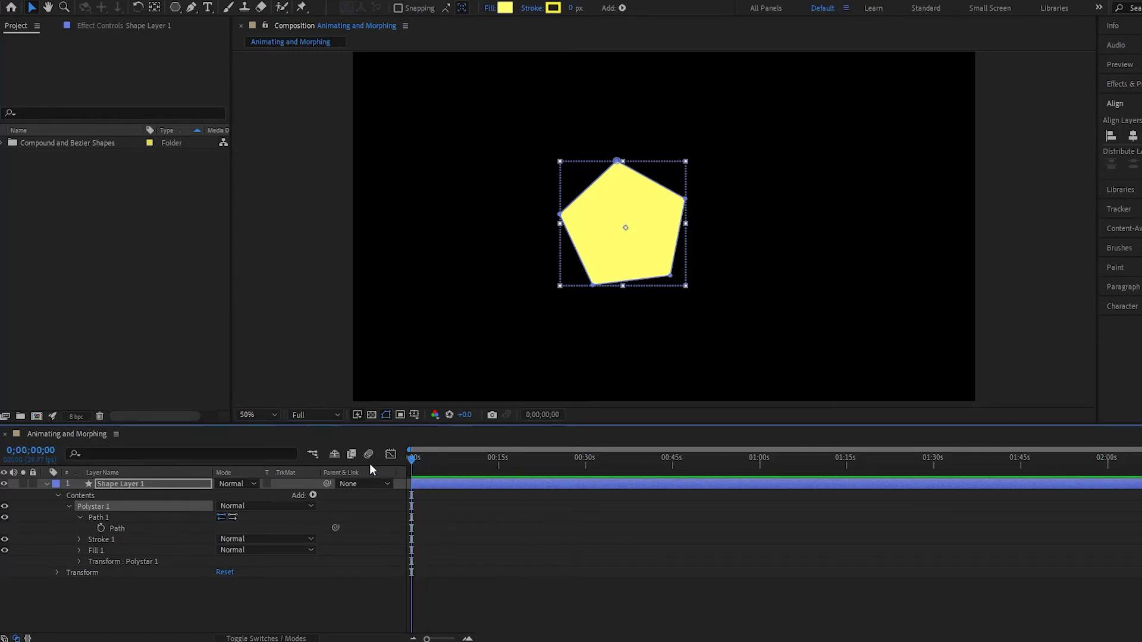
{"action": "left_click", "coordinate": [101, 528]}
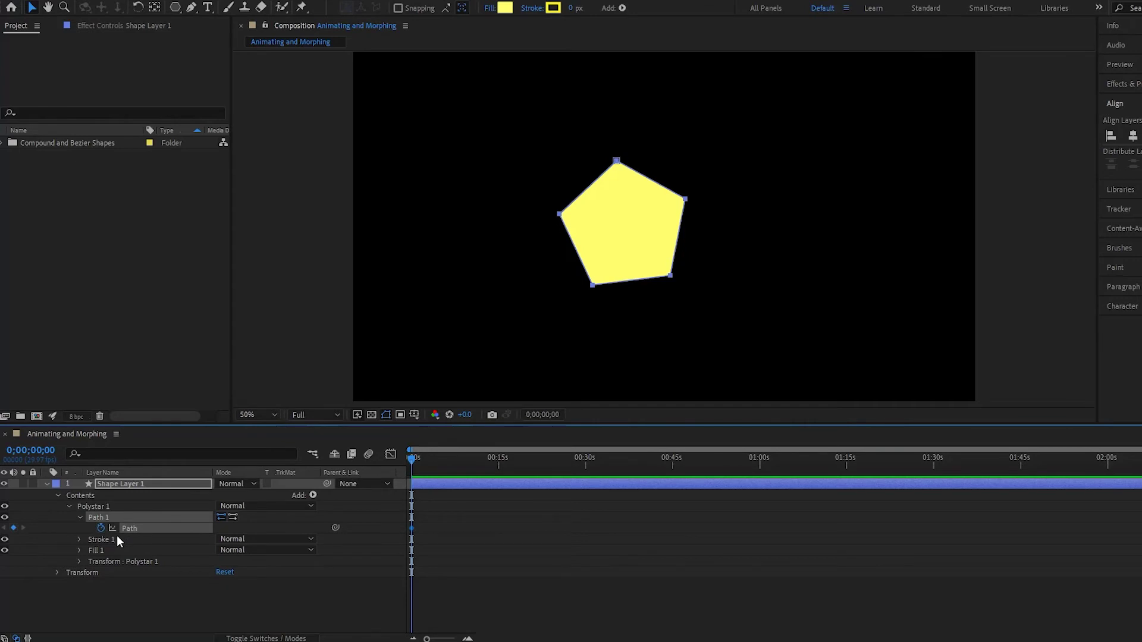
{"action": "left_click", "coordinate": [36, 451]}
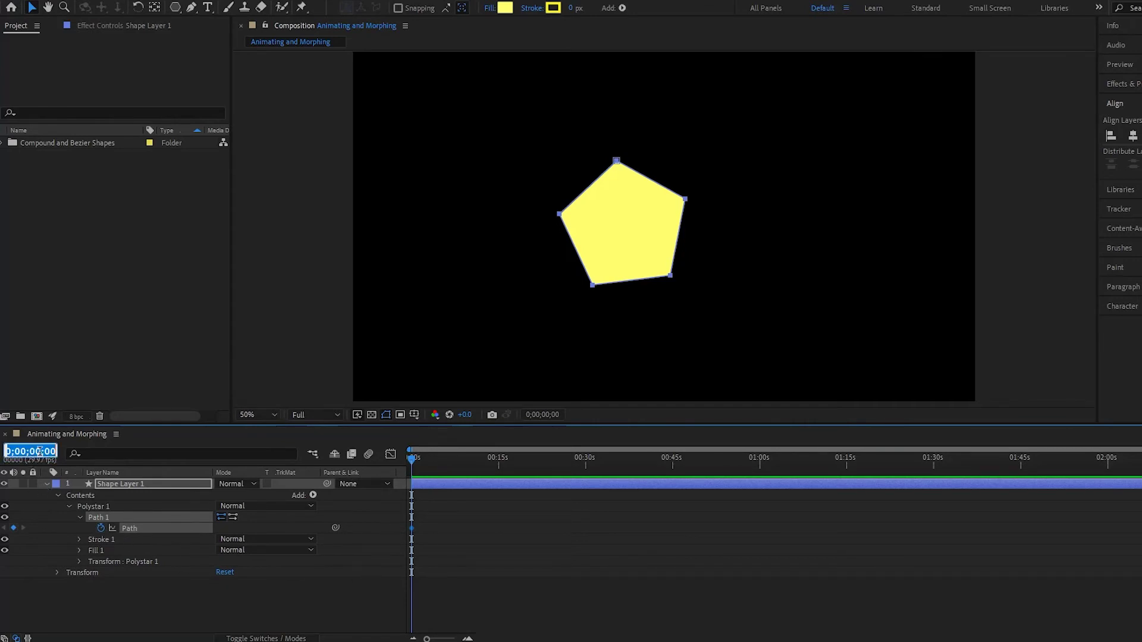
{"action": "type", "text": "500"}
{"action": "key", "text": "Return"}
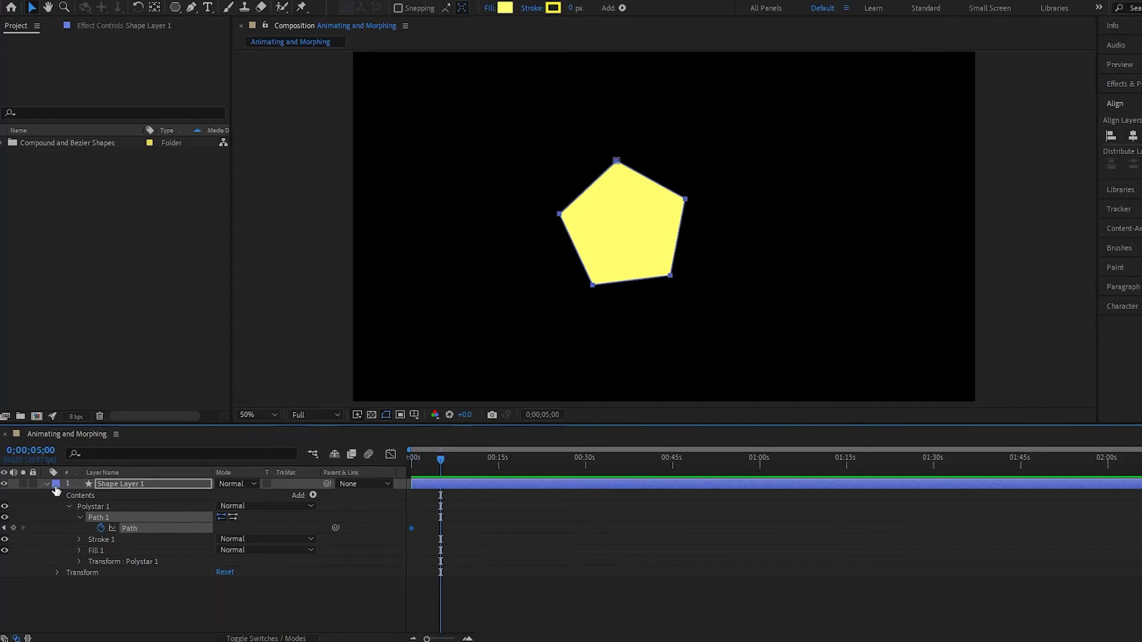
Drag four of the pentagon's vertices into a jagged, spiky polygon at 5 seconds
{"action": "key", "text": "F2"}
{"action": "left_click", "coordinate": [98, 517]}
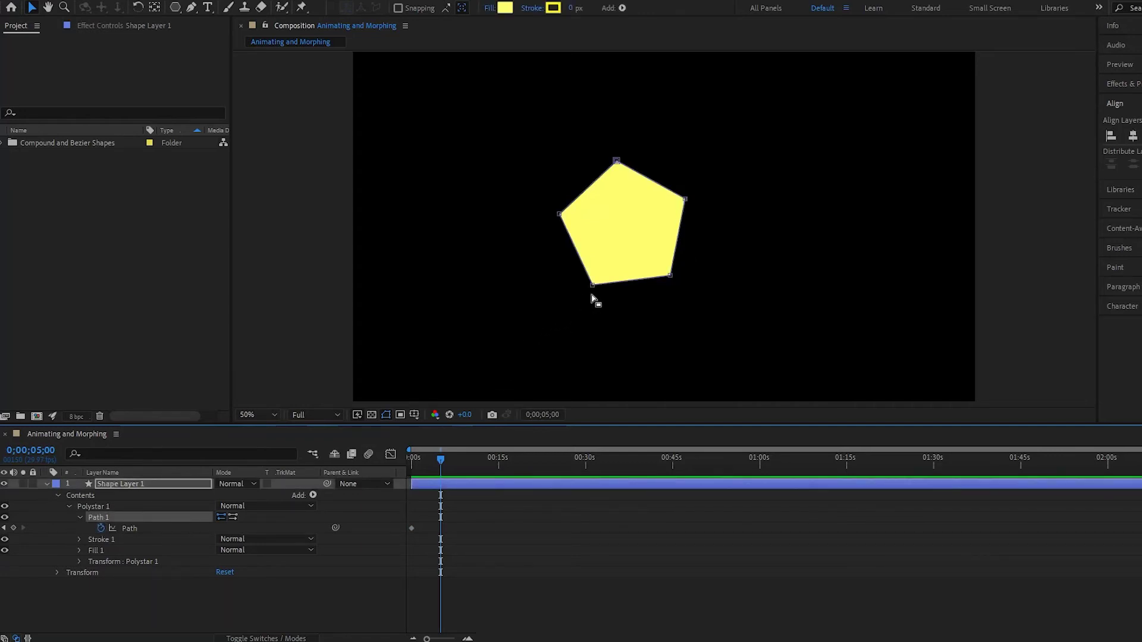
{"action": "left_click_drag", "start_coordinate": [594, 287], "coordinate": [542, 362]}
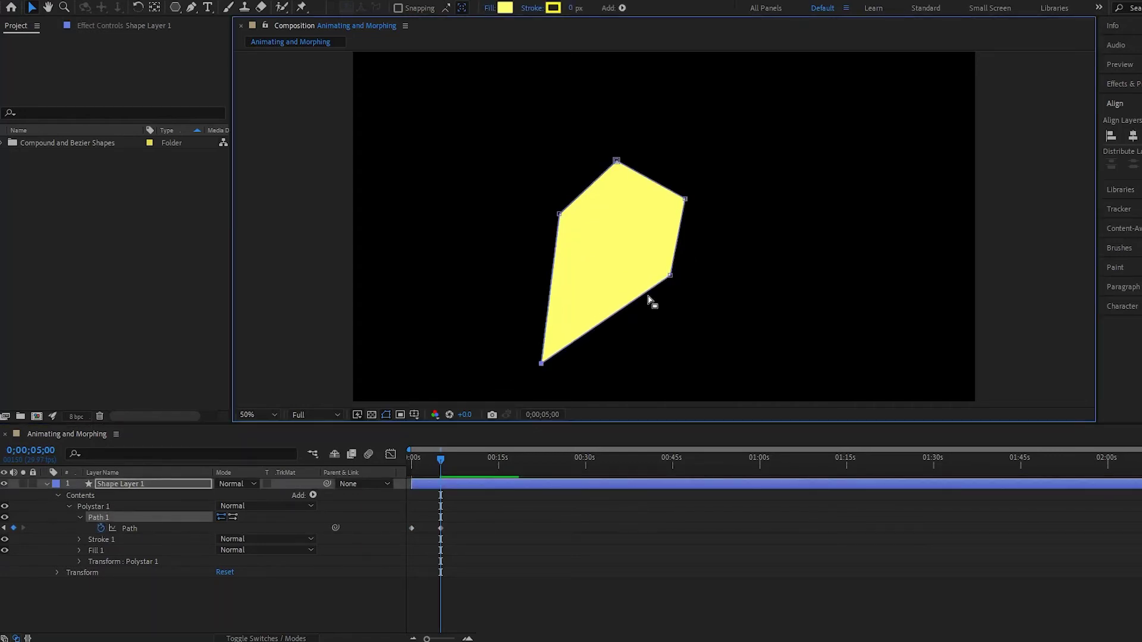
{"action": "left_click_drag", "start_coordinate": [671, 276], "coordinate": [591, 231]}
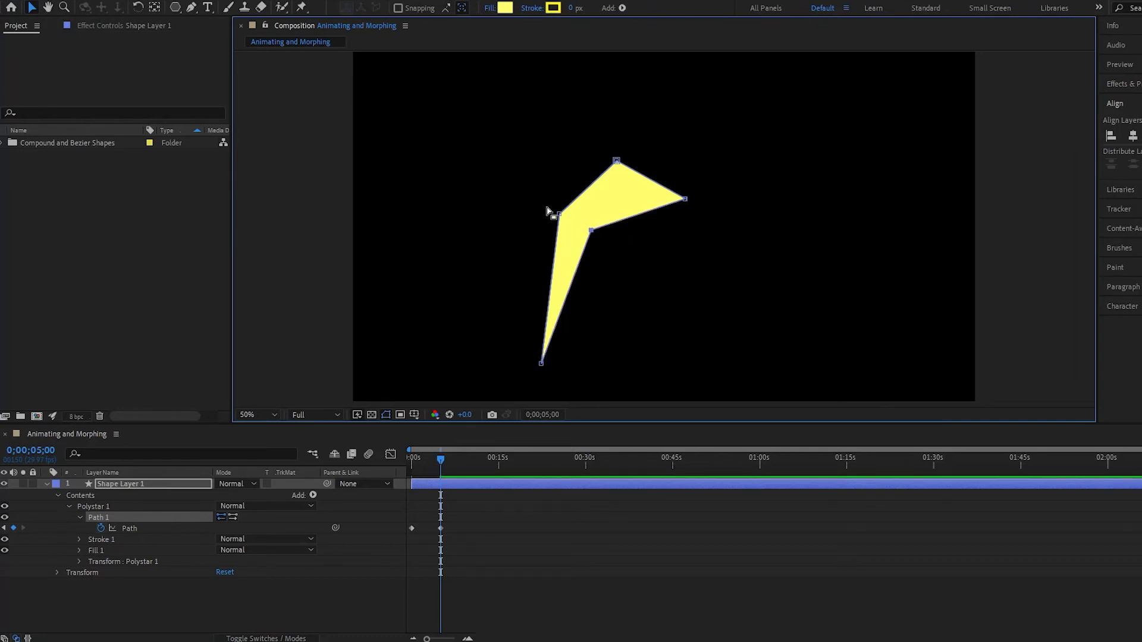
{"action": "left_click_drag", "start_coordinate": [560, 216], "coordinate": [463, 154]}
{"action": "left_click_drag", "start_coordinate": [686, 200], "coordinate": [604, 361]}
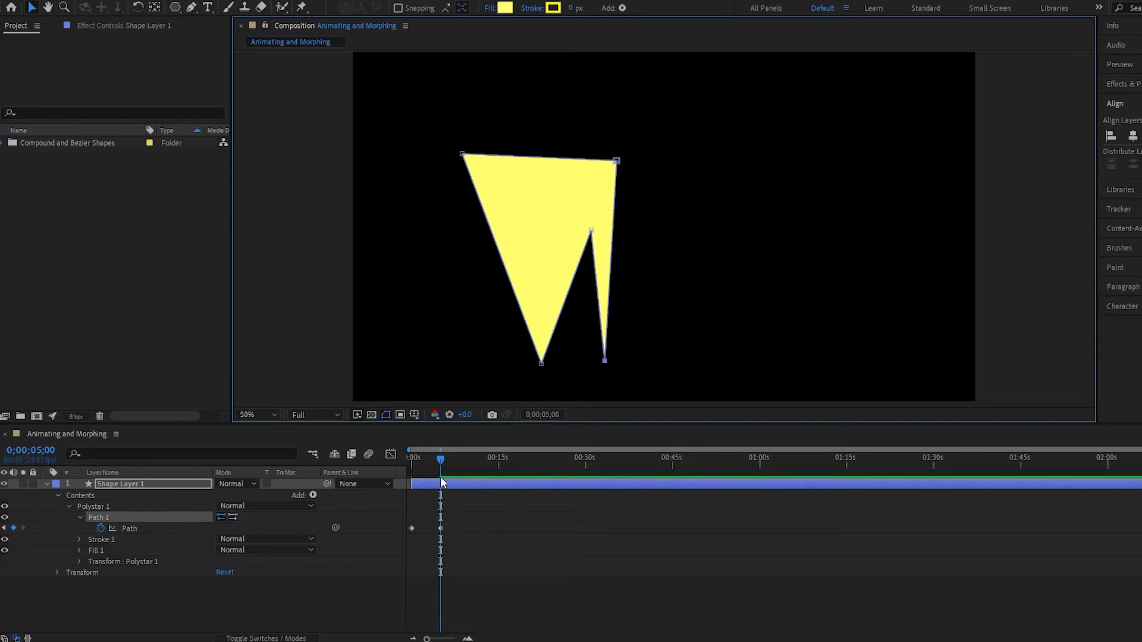
{"action": "left_click_drag", "start_coordinate": [441, 460], "coordinate": [410, 468]}
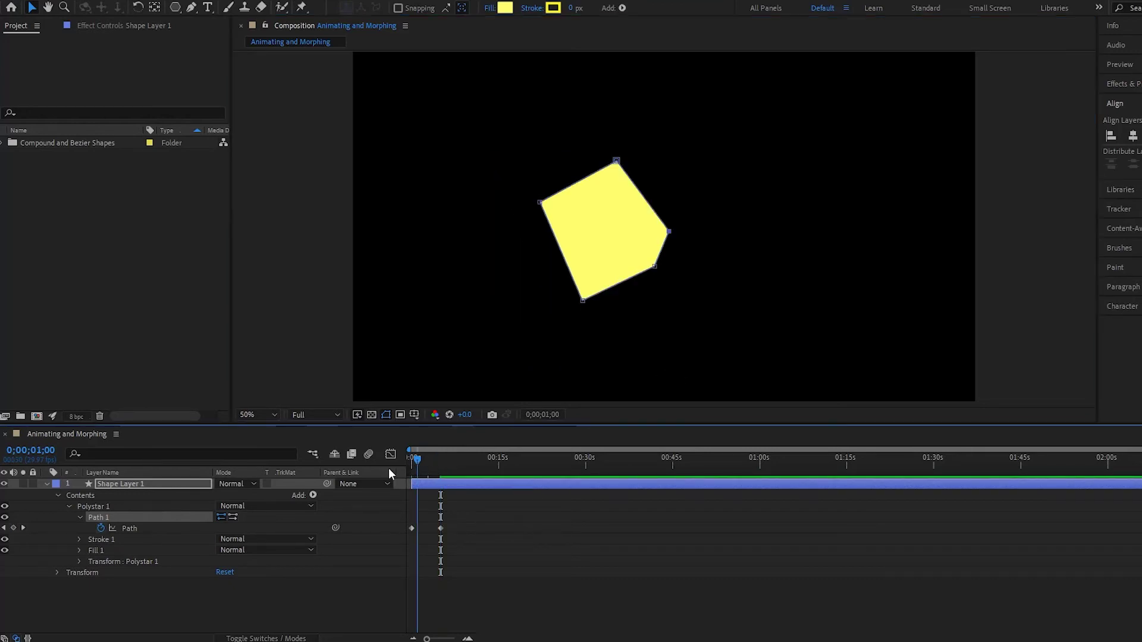
{"action": "key", "text": "space"}
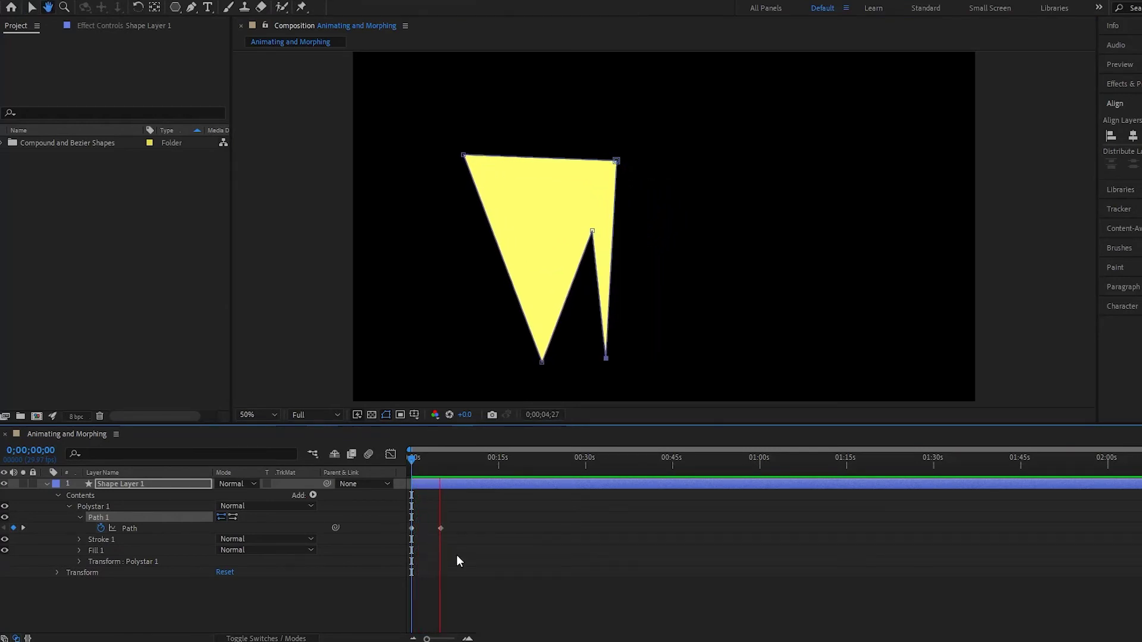
{"action": "key", "text": "space"}
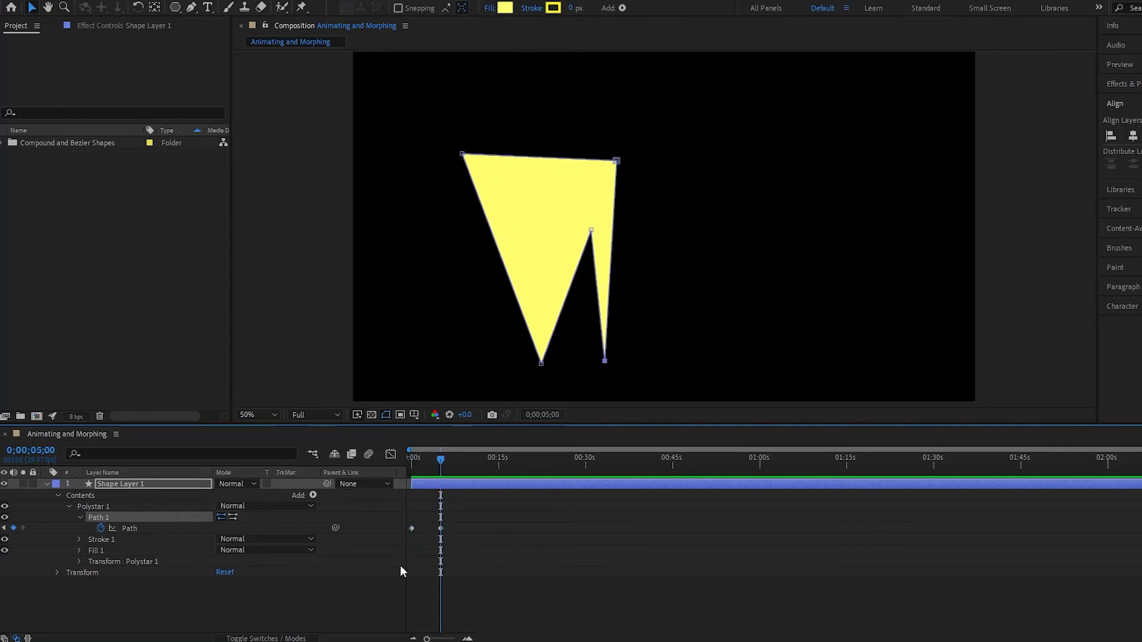
{"action": "right_click", "coordinate": [591, 233]}
Set the inner notch as the path's first vertex and preview the morph from the start
{"action": "mouse_move", "coordinate": [659, 259]}
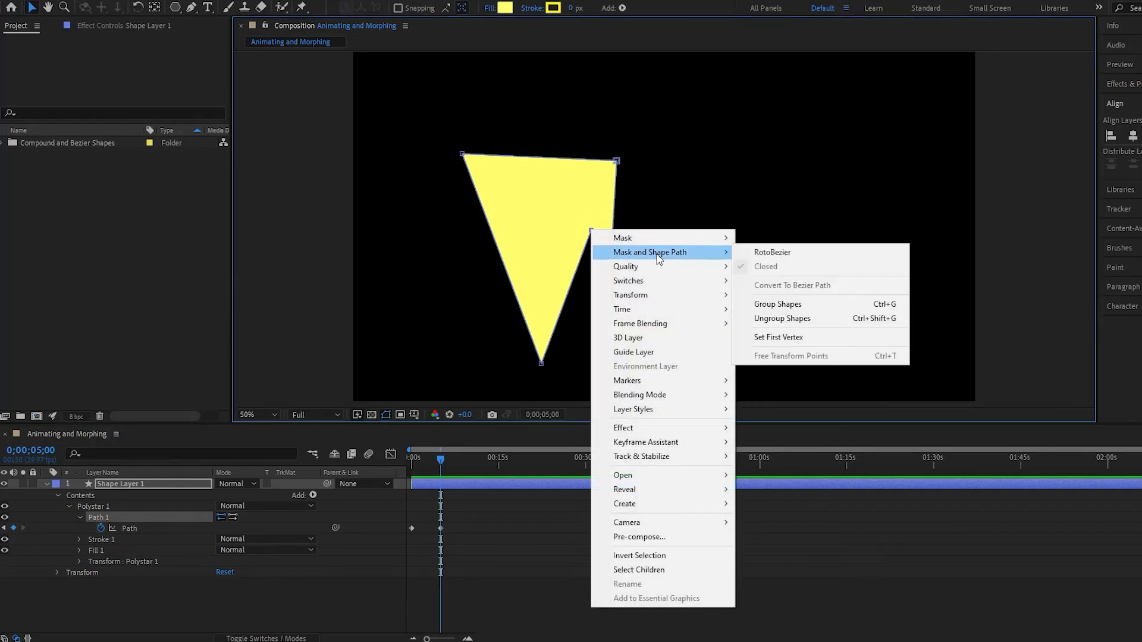
{"action": "left_click", "coordinate": [817, 344]}
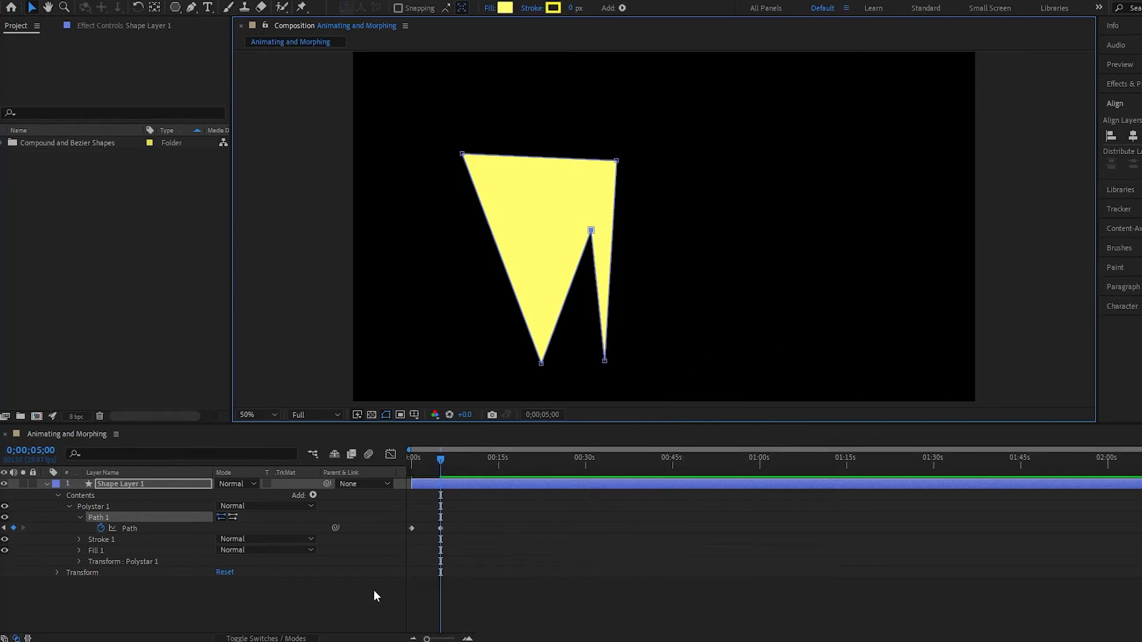
{"action": "key", "text": "Home"}
{"action": "key", "text": "space"}
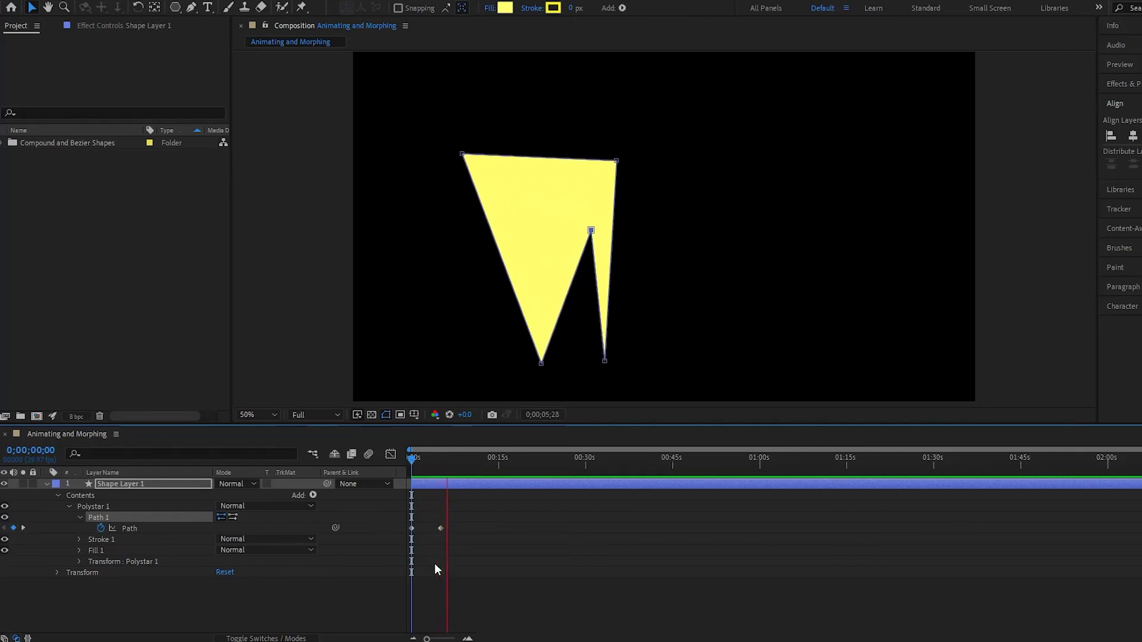
{"action": "key", "text": "space"}
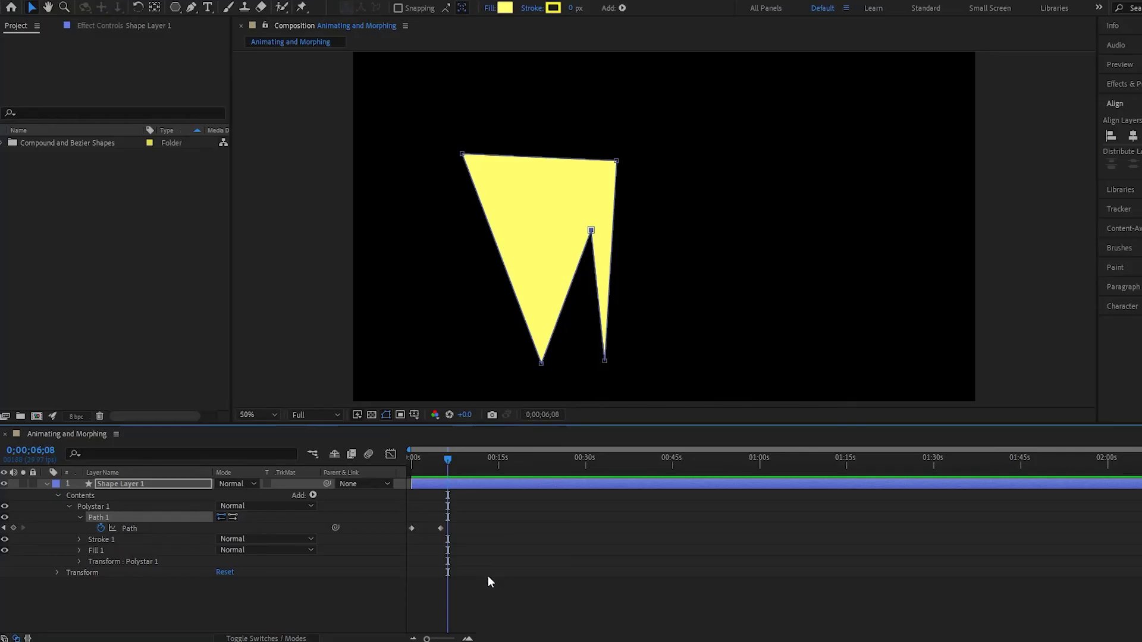
Delete the 5-second distorted Path keyframe, shift the pentagon left, and centre its anchor point
{"action": "left_click_drag", "start_coordinate": [451, 561], "coordinate": [426, 516]}
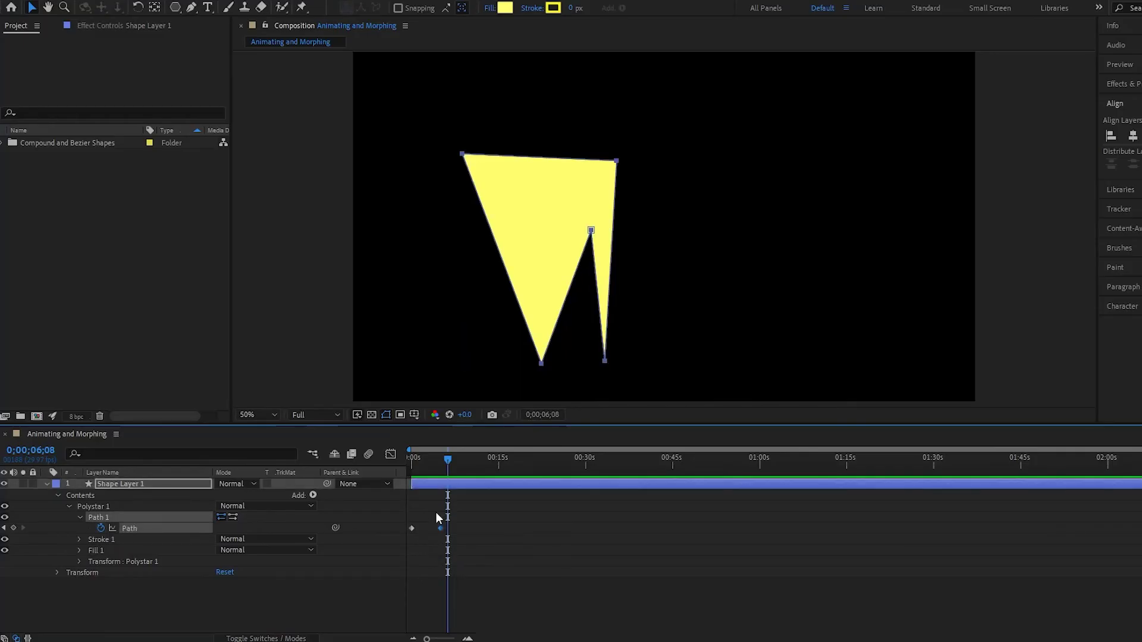
{"action": "key", "text": "Delete"}
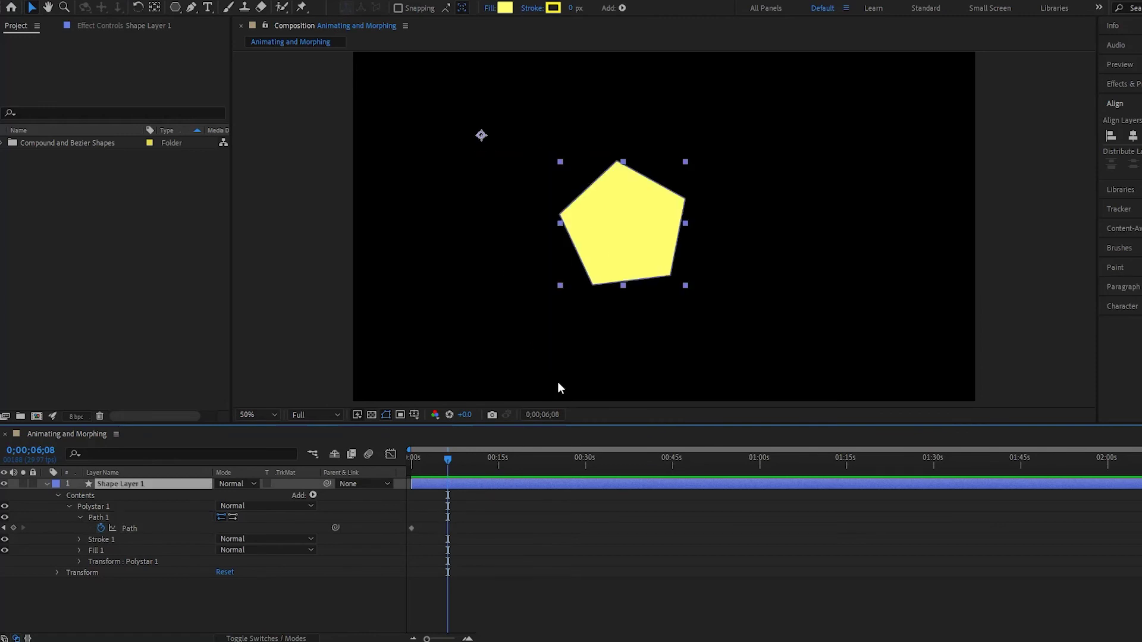
{"action": "left_click_drag", "start_coordinate": [630, 253], "coordinate": [515, 262]}
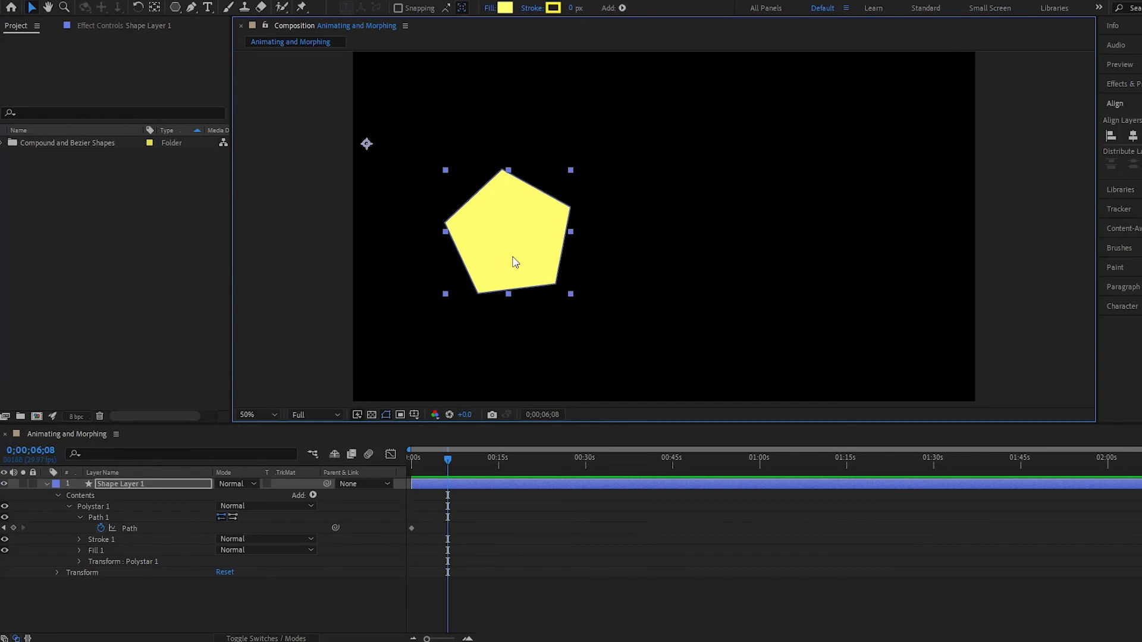
{"action": "key", "text": "ctrl+alt+Home"}
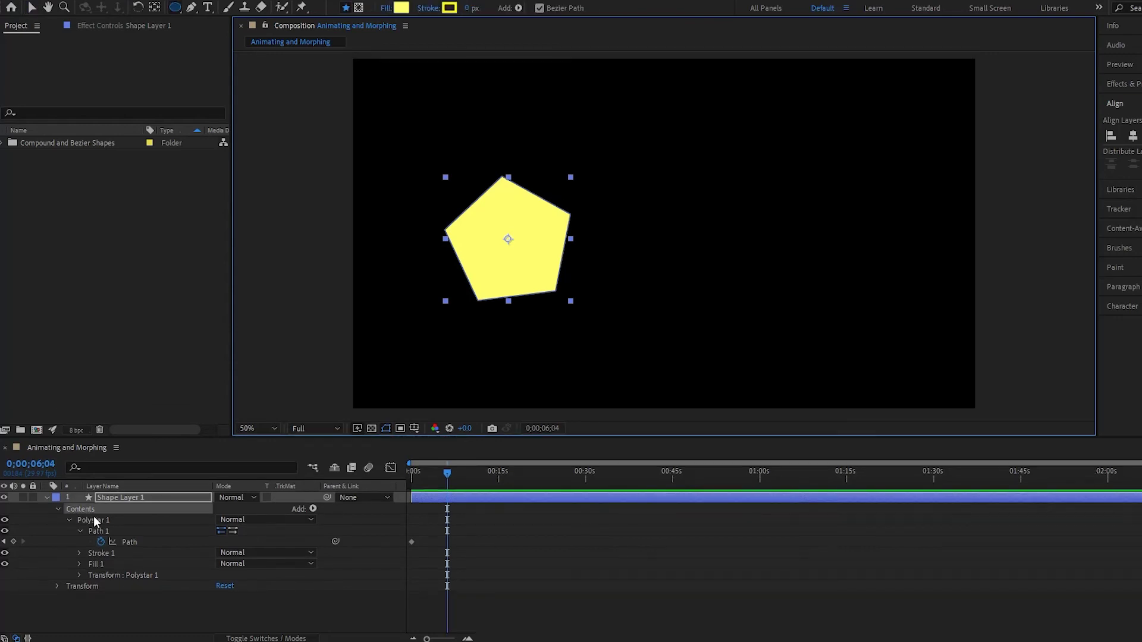
{"action": "left_click", "coordinate": [94, 510]}
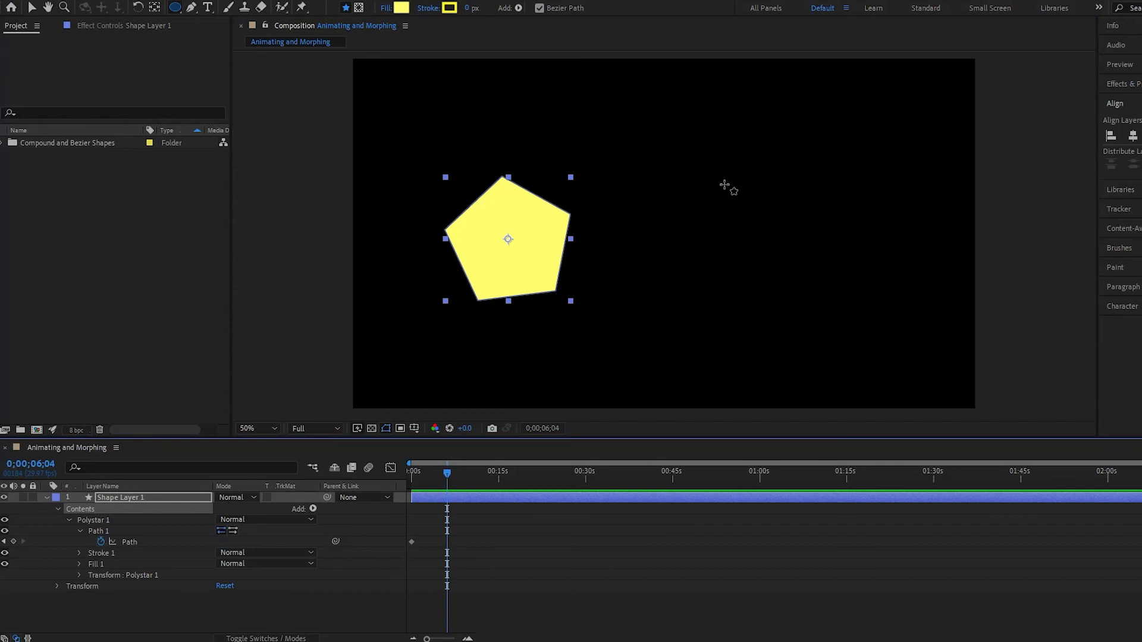
Draw a large yellow circle on the right and copy Ellipse 1's Path 1 shape
{"action": "left_click", "coordinate": [729, 170]}
{"action": "left_click_drag", "start_coordinate": [729, 170], "coordinate": [814, 339]}
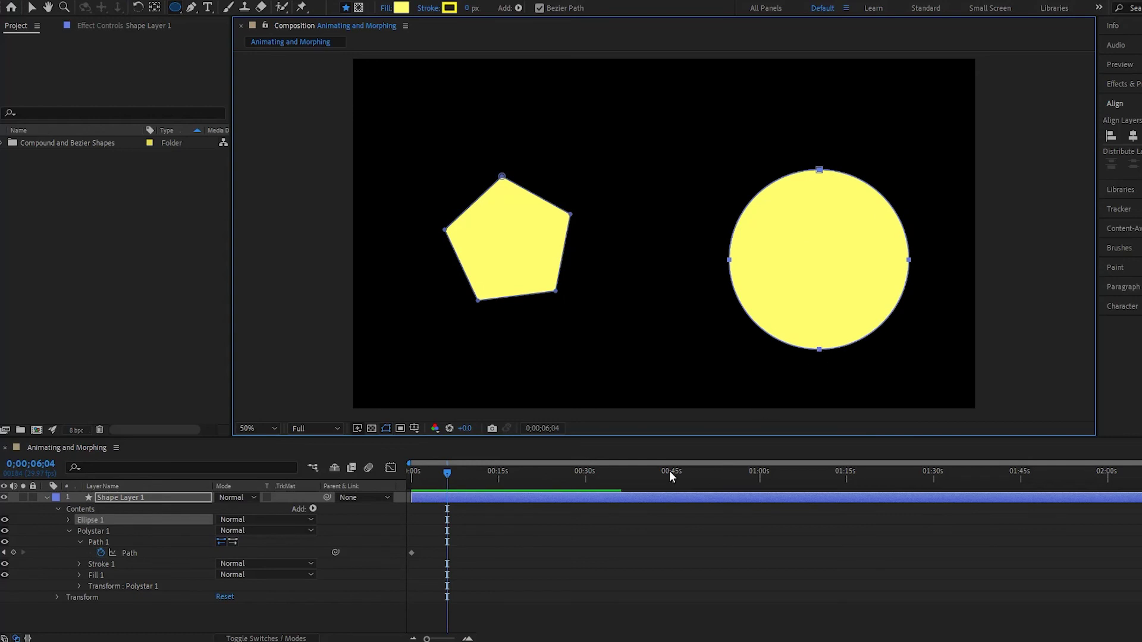
{"action": "left_click", "coordinate": [69, 520]}
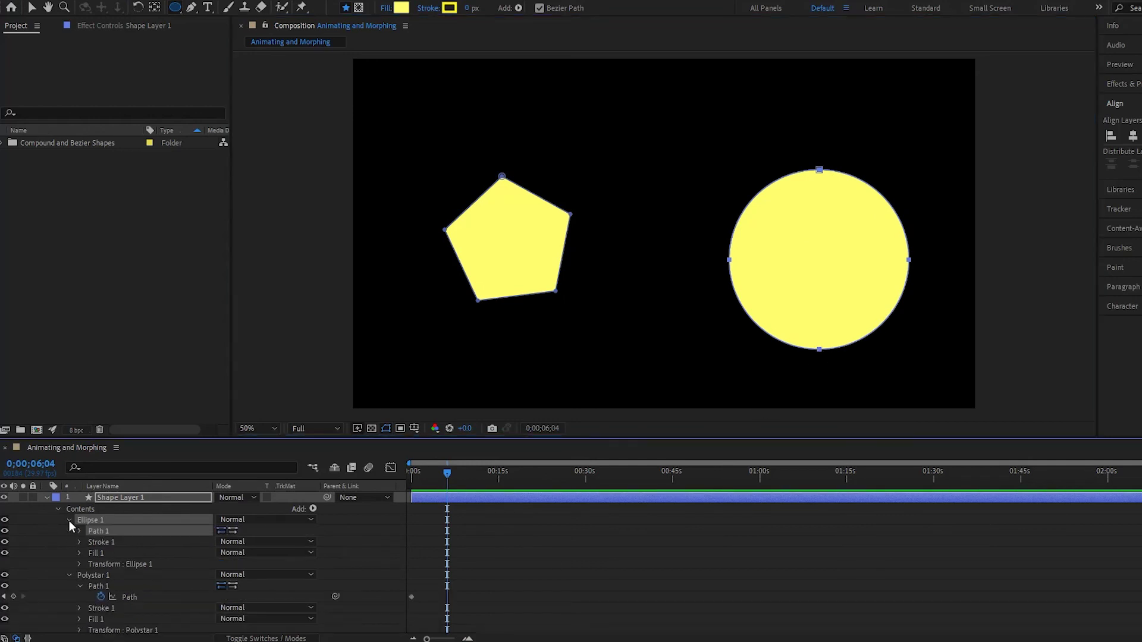
{"action": "left_click", "coordinate": [80, 531]}
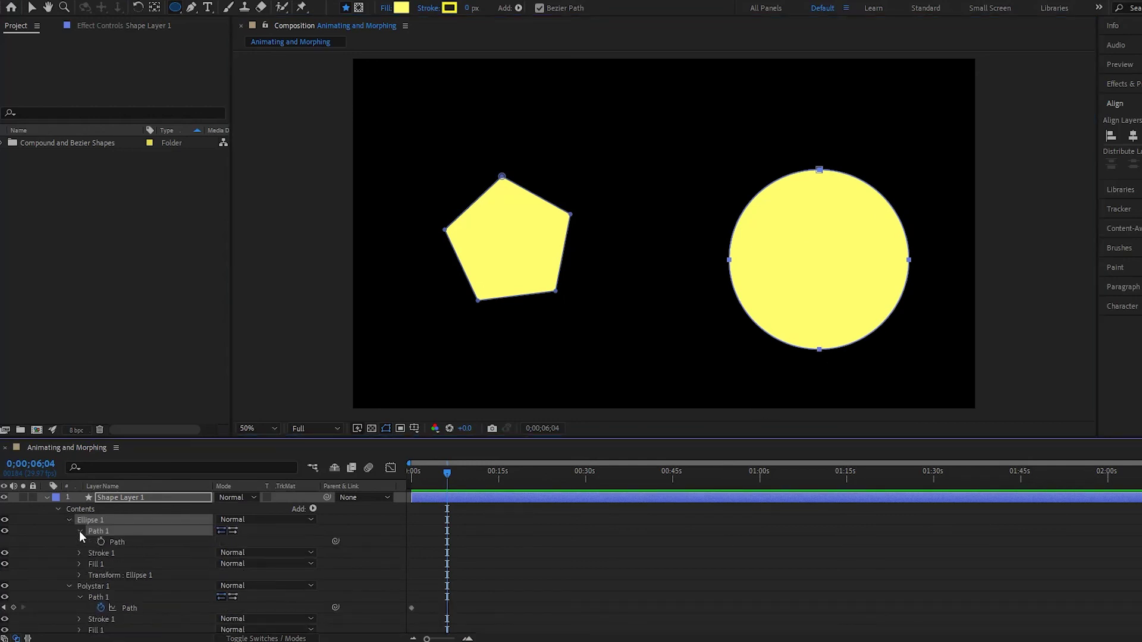
{"action": "left_click", "coordinate": [117, 543]}
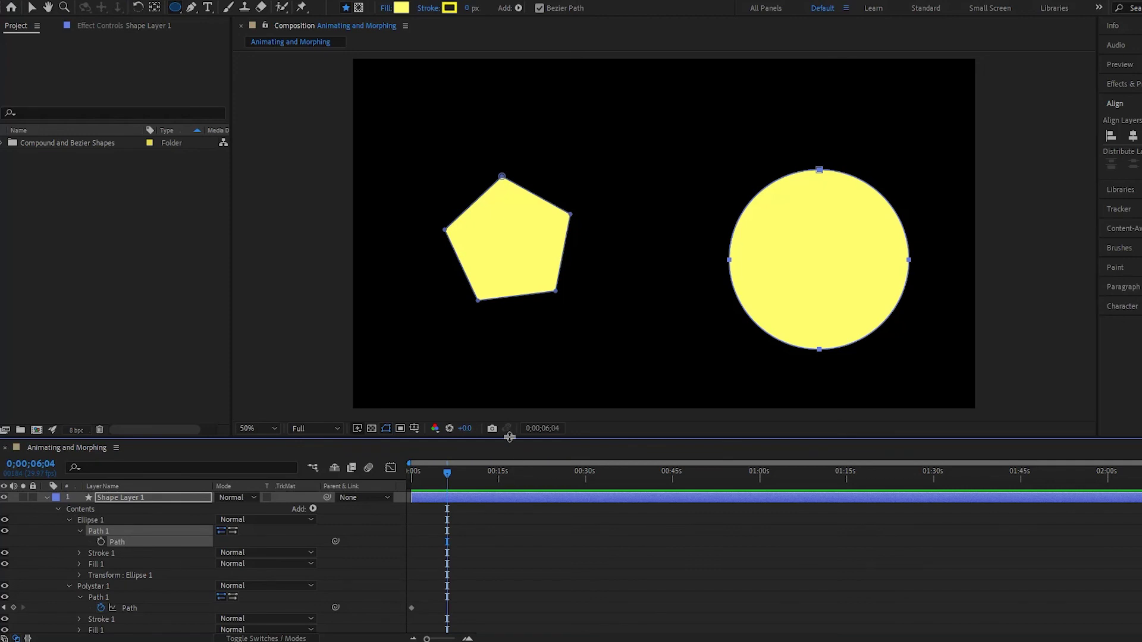
Paste the circle's path into the pentagon's Path as a keyframe at 0;00;05;17
{"action": "left_click_drag", "start_coordinate": [510, 441], "coordinate": [510, 360]}
{"action": "left_click", "coordinate": [127, 528]}
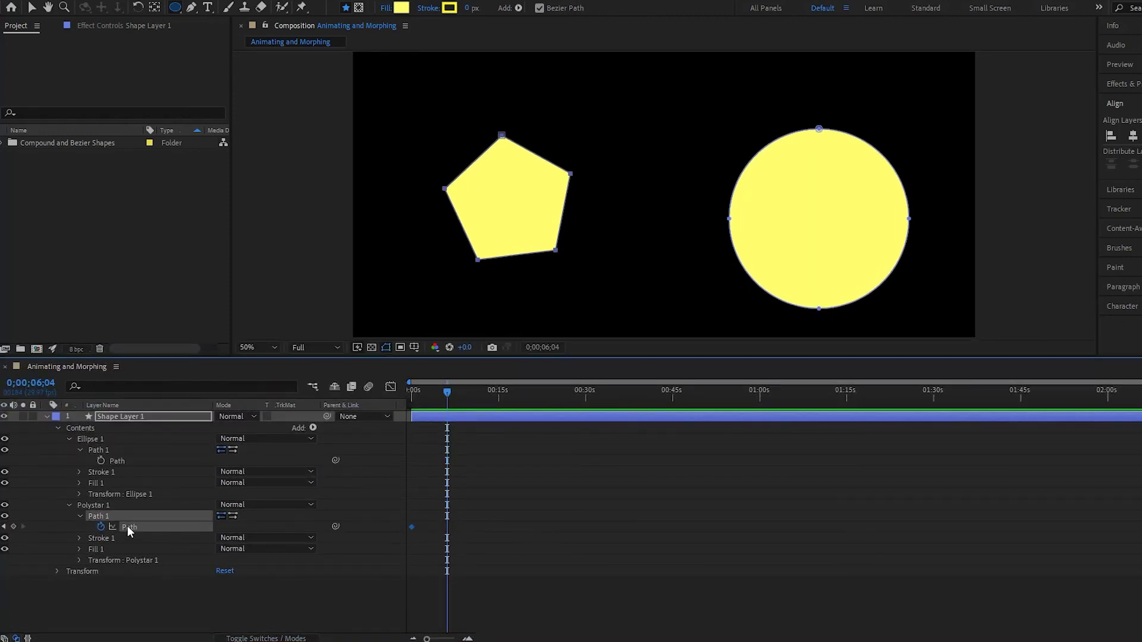
{"action": "left_click_drag", "start_coordinate": [448, 399], "coordinate": [350, 399]}
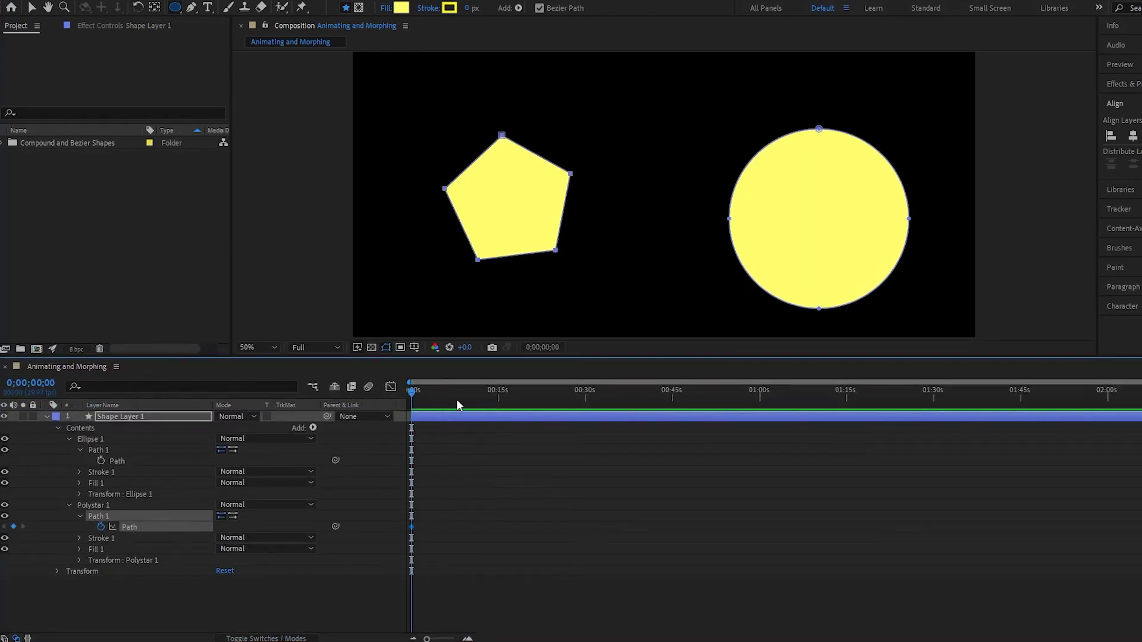
{"action": "left_click", "coordinate": [444, 399]}
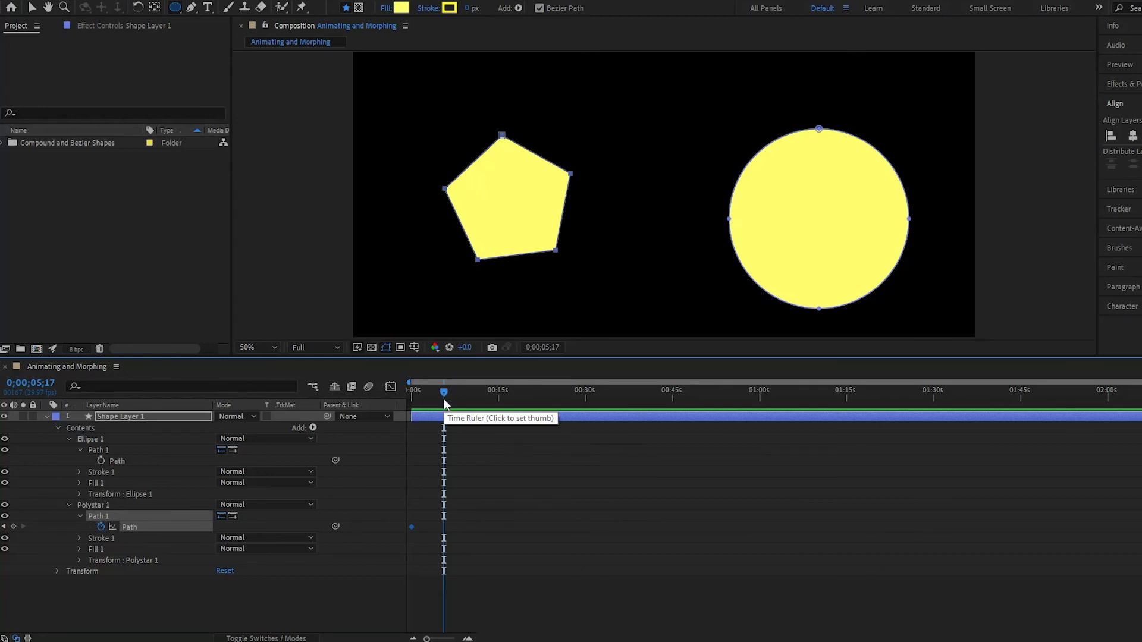
{"action": "key", "text": "ctrl+v"}
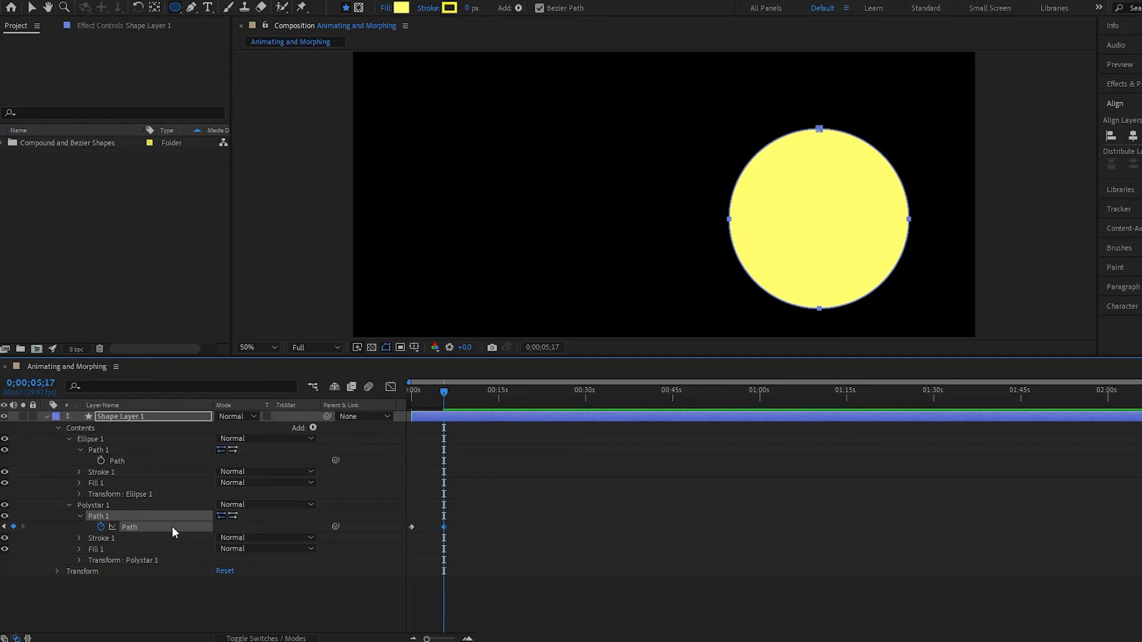
Hide the Ellipse 1 circle and preview the pentagon-to-circle morph from 0:00
{"action": "left_click", "coordinate": [5, 439]}
{"action": "left_click_drag", "start_coordinate": [445, 394], "coordinate": [337, 381]}
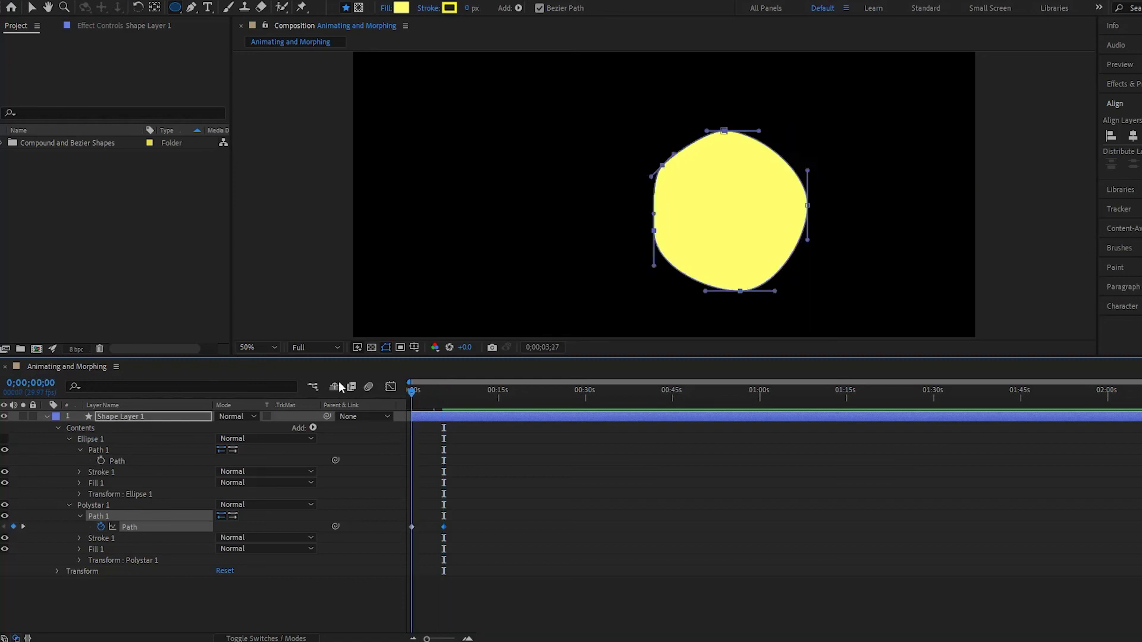
{"action": "key", "text": "space"}
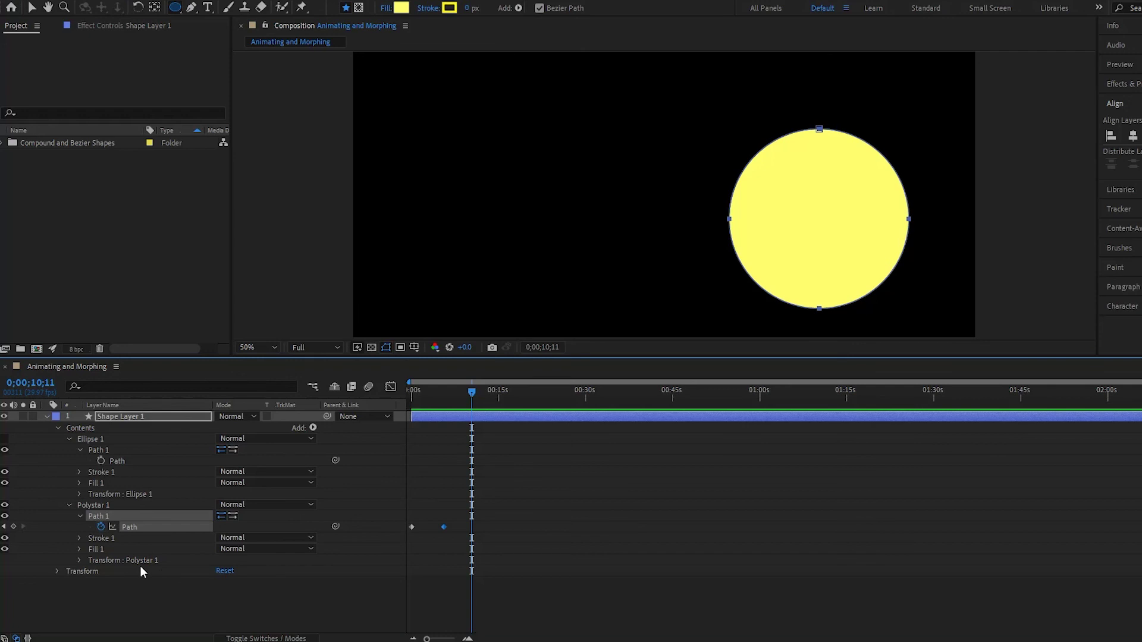
Set Ellipse 1's transform to Scale 163% and Position 766, 55
{"action": "left_click", "coordinate": [79, 495]}
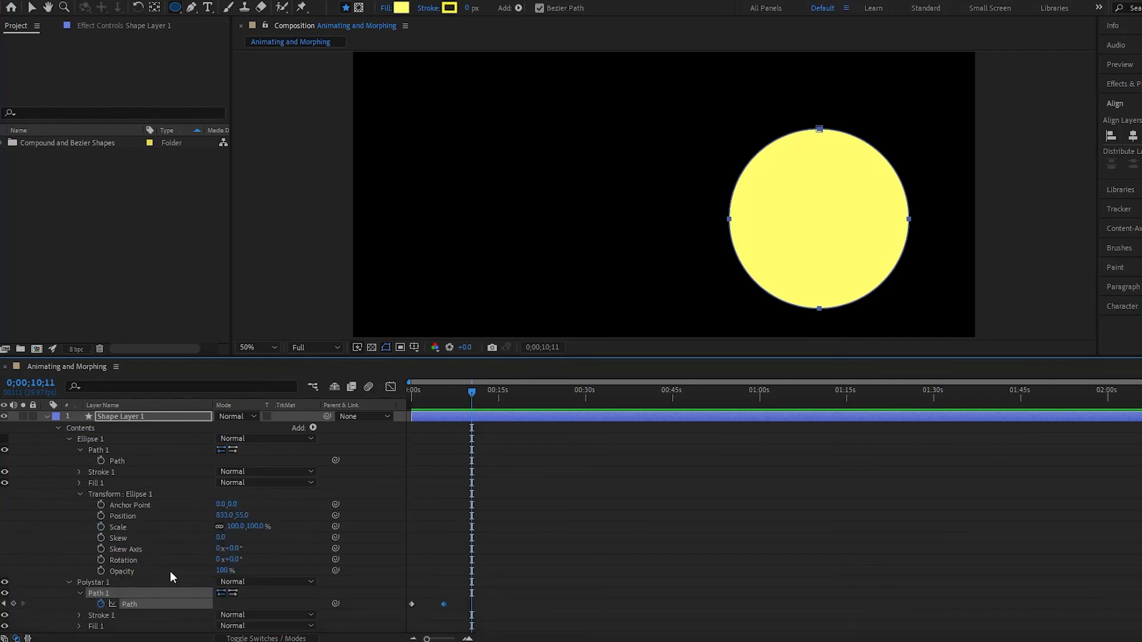
{"action": "left_click_drag", "start_coordinate": [235, 527], "coordinate": [272, 526]}
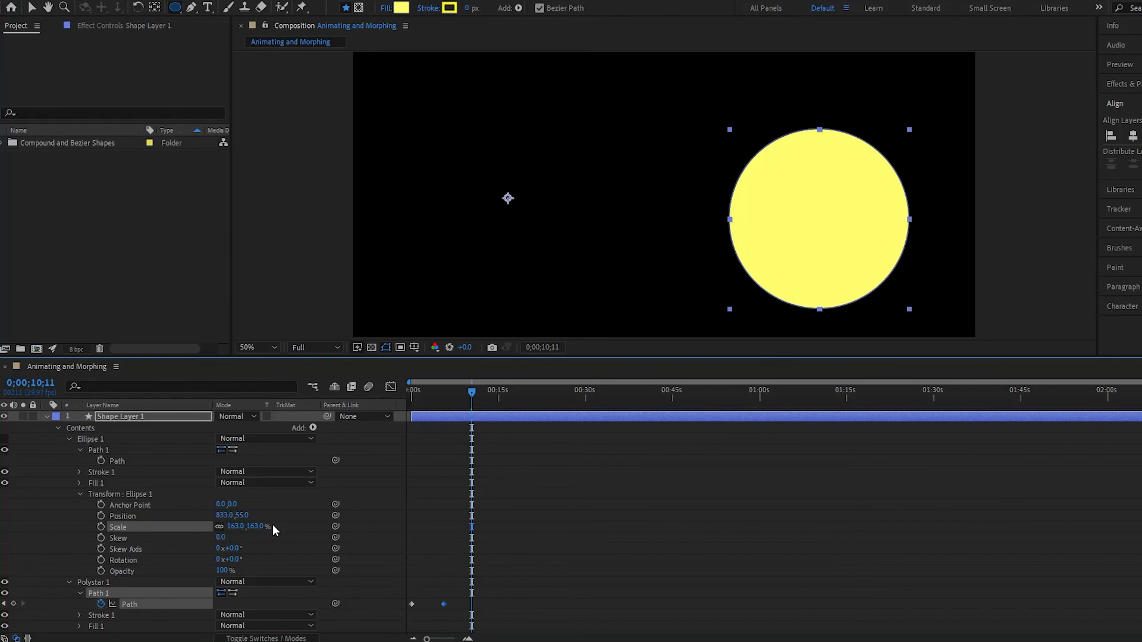
{"action": "left_click", "coordinate": [123, 516]}
{"action": "left_click", "coordinate": [99, 440]}
{"action": "left_click", "coordinate": [100, 450]}
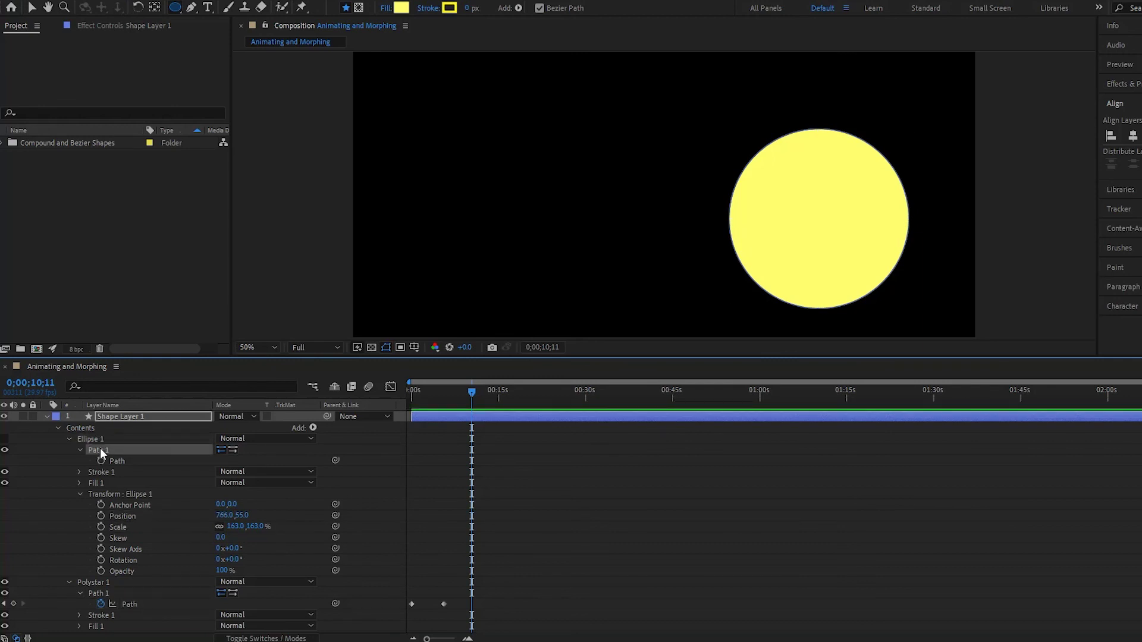